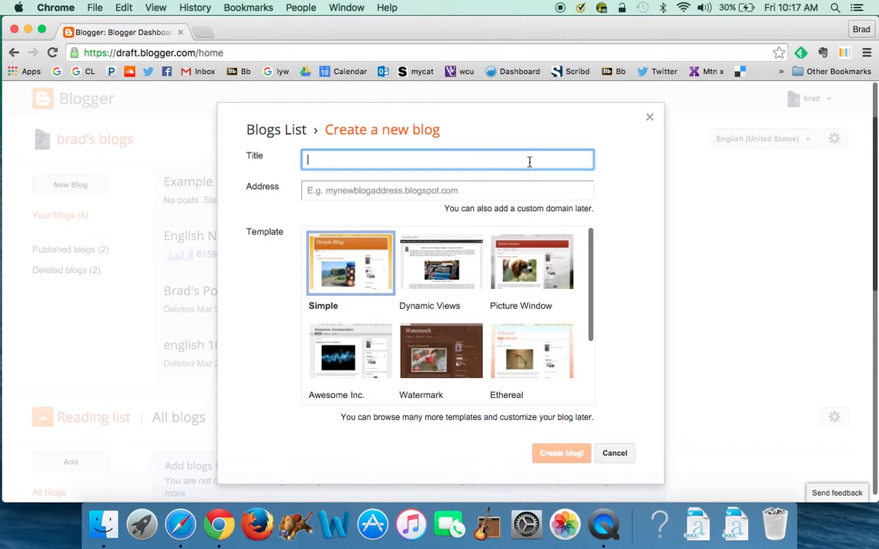
Title the new blog 'Test' and set its address to testblog289.blogspot.com
{"action": "type", "text": "Test"}
{"action": "left_click", "coordinate": [431, 185]}
{"action": "type", "text": "testblo"}
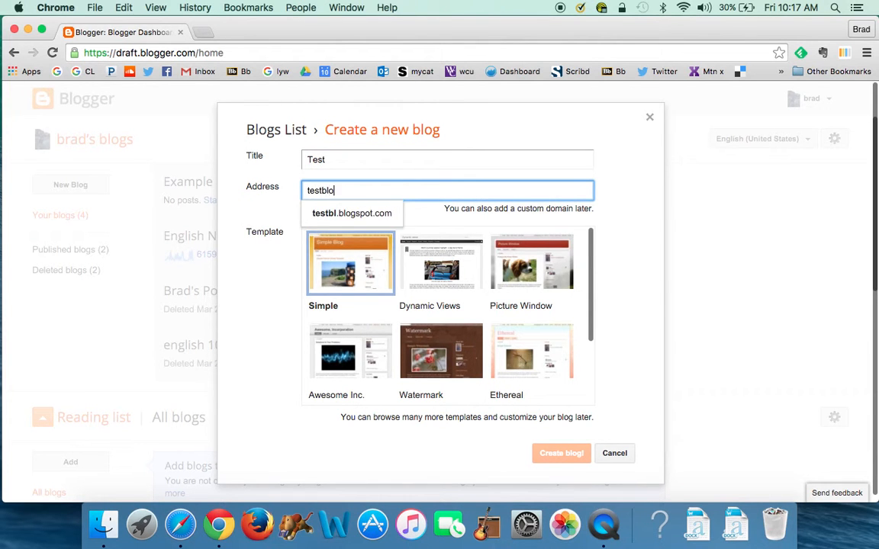
{"action": "type", "text": "g23"}
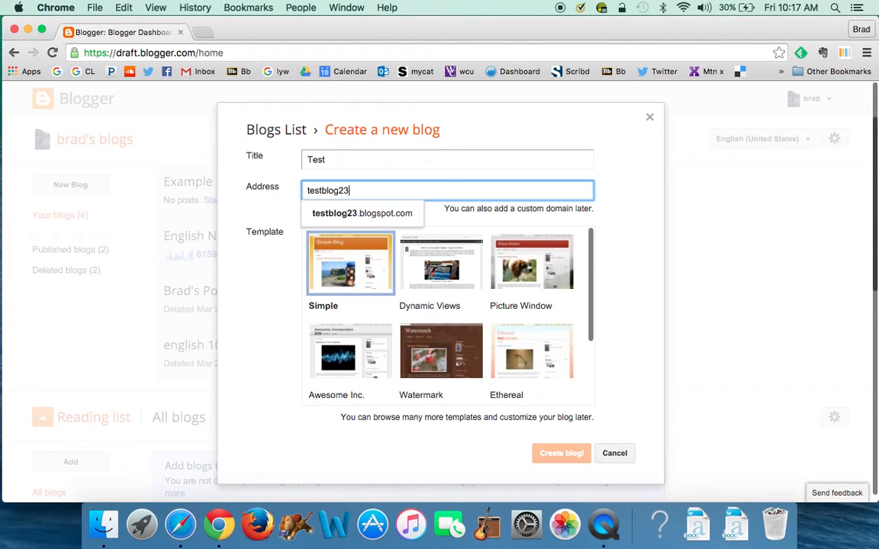
{"action": "left_click", "coordinate": [402, 220]}
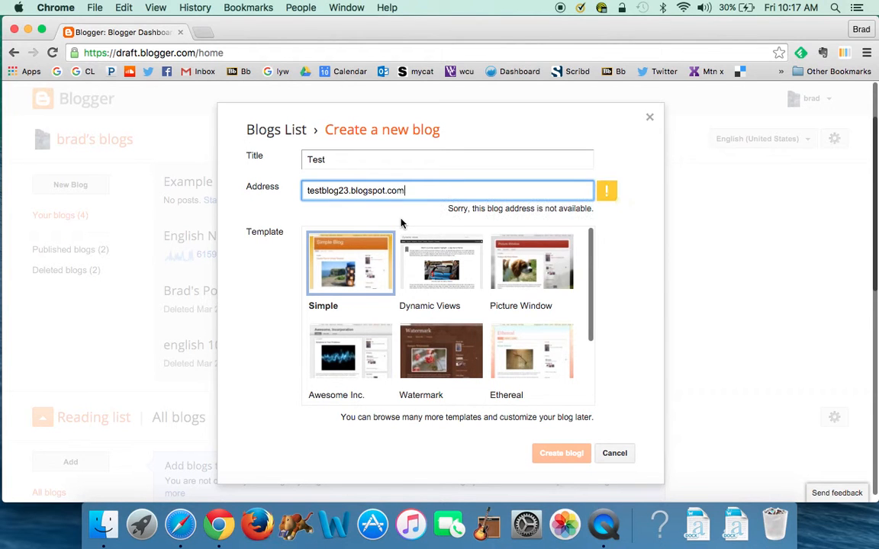
{"action": "left_click", "coordinate": [349, 190]}
{"action": "key", "text": "BackSpace"}
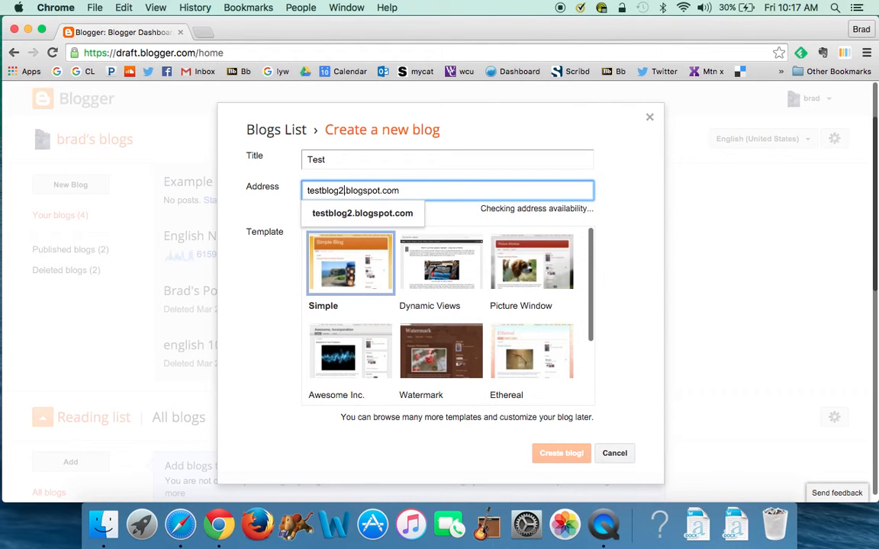
{"action": "type", "text": "89"}
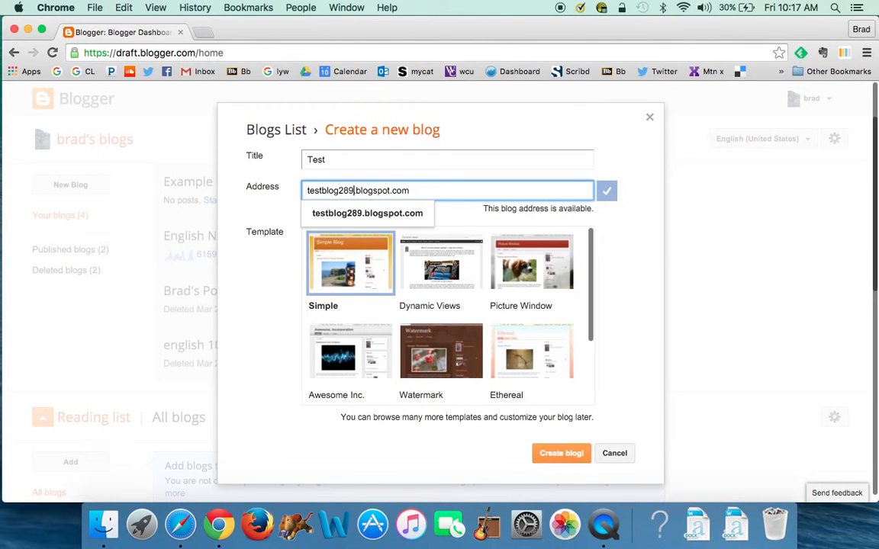
{"action": "left_click", "coordinate": [371, 216]}
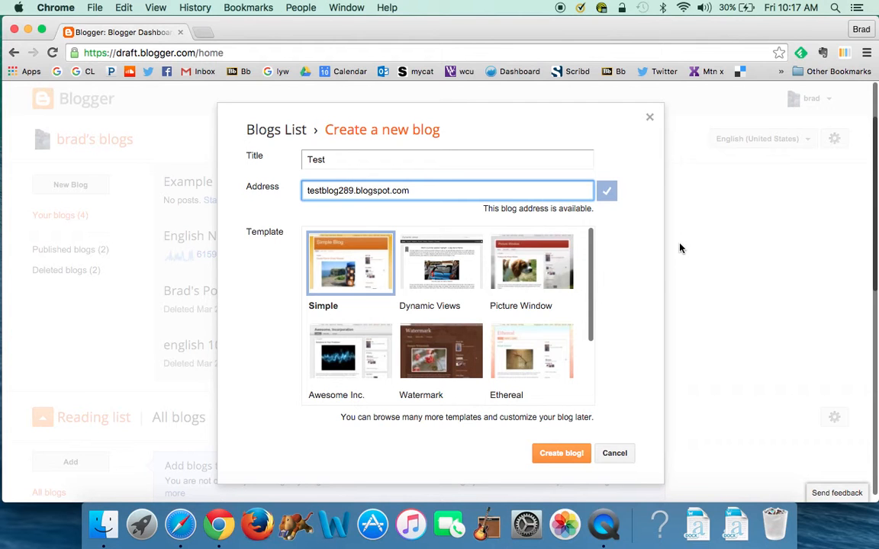
Pick the Travel template and create the blog
{"action": "scroll", "coordinate": [536, 350], "scroll_direction": "down", "scroll_amount": 2}
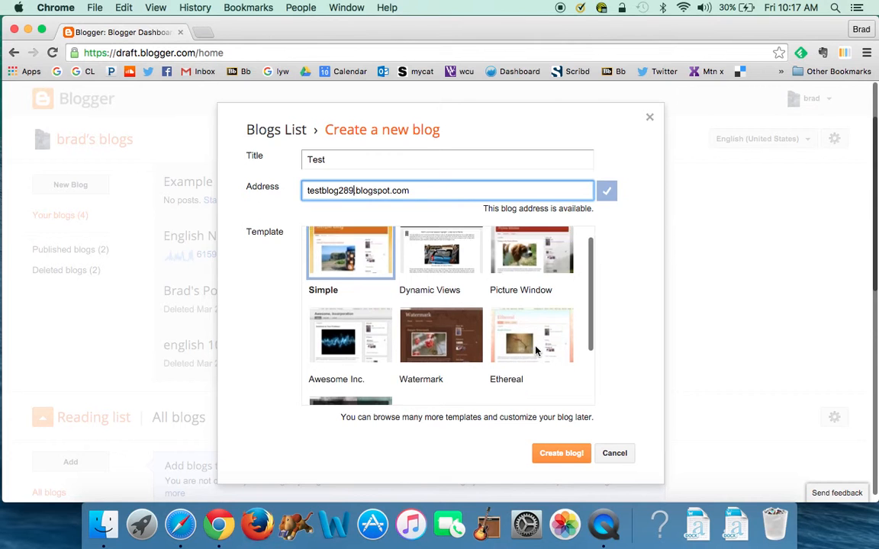
{"action": "left_click", "coordinate": [373, 391]}
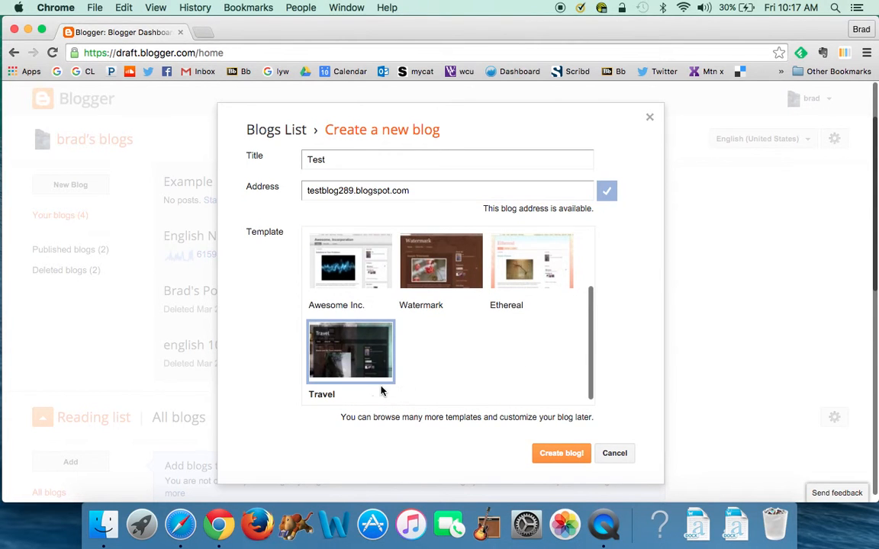
{"action": "left_click", "coordinate": [545, 453]}
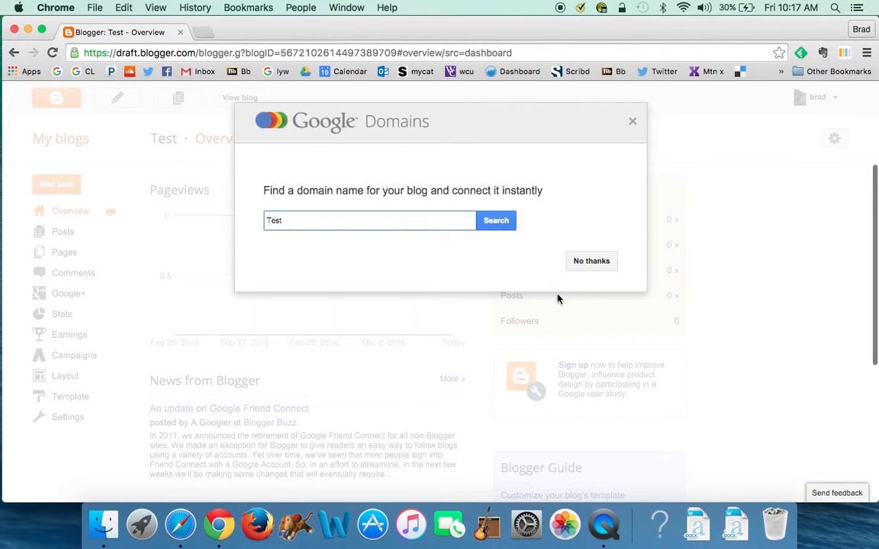
Decline the custom domain offer, view the live blog, and return to the dashboard
{"action": "left_click", "coordinate": [594, 264]}
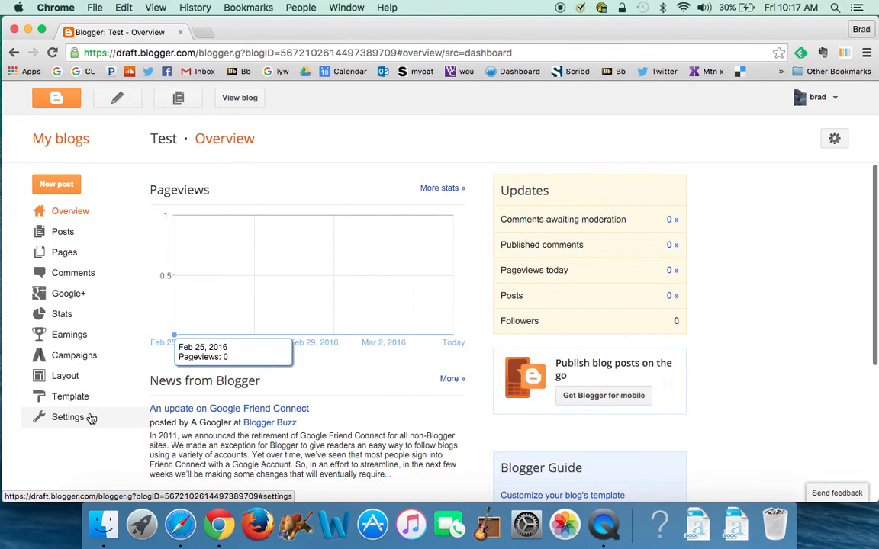
{"action": "left_click", "coordinate": [240, 100]}
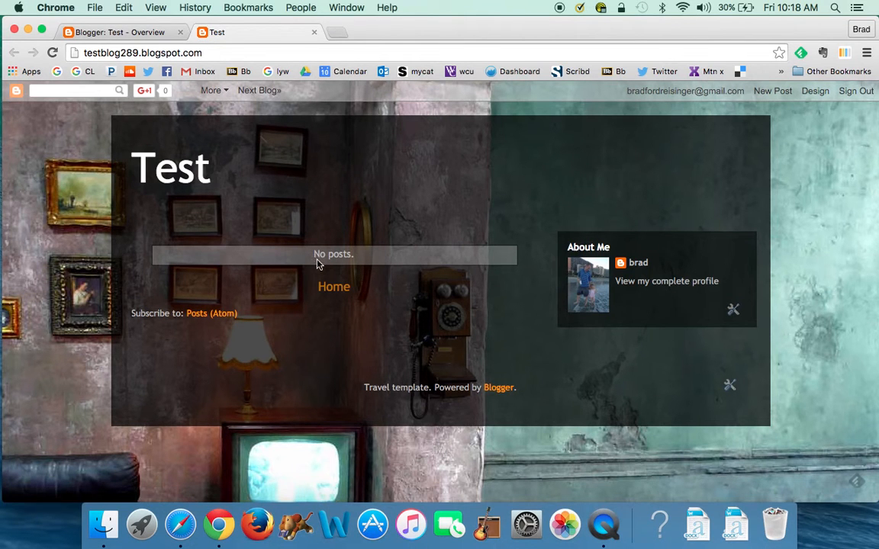
{"action": "left_click", "coordinate": [134, 35]}
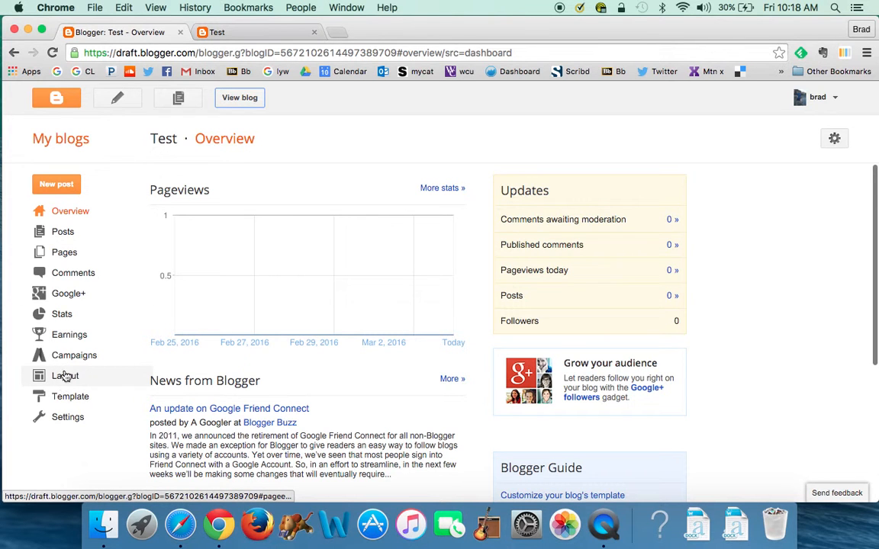
Open the blog's Basic settings page
{"action": "left_click", "coordinate": [67, 420]}
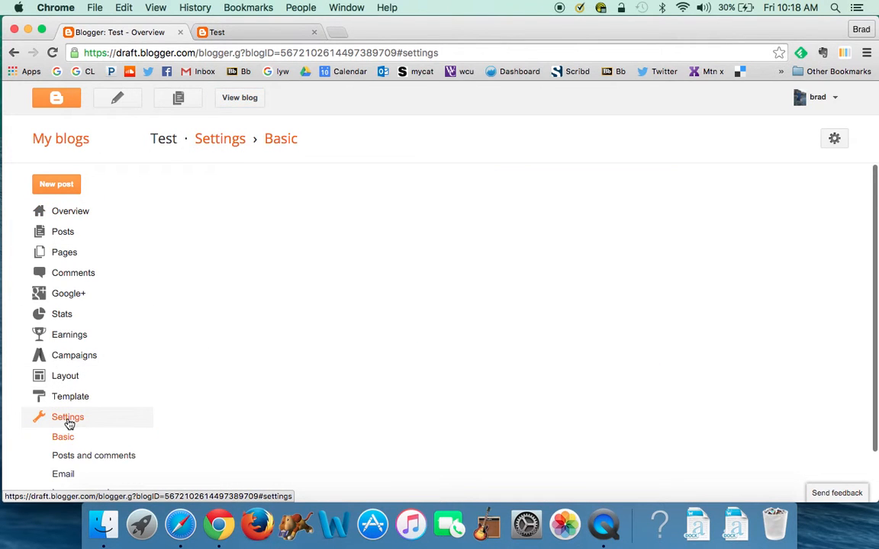
{"action": "left_click", "coordinate": [69, 438]}
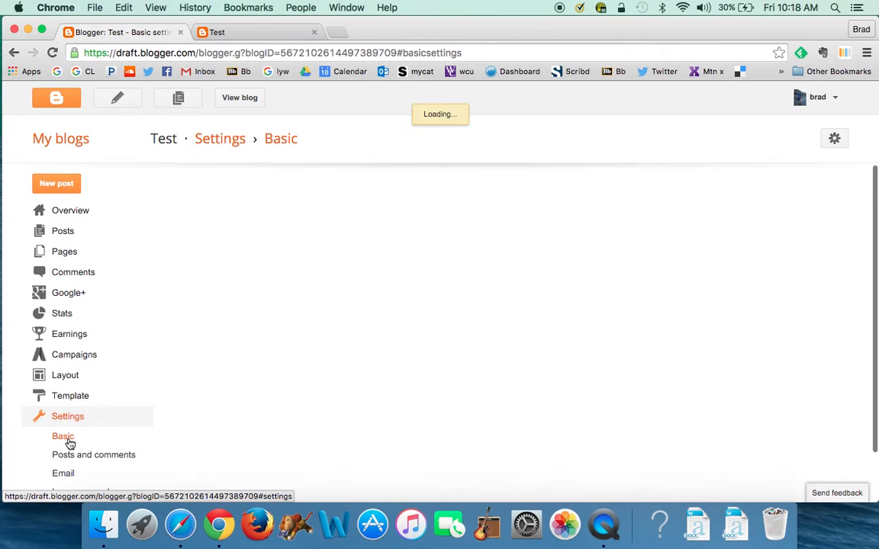
{"action": "scroll", "coordinate": [70, 444], "scroll_direction": "down", "scroll_amount": 2}
{"action": "scroll", "coordinate": [203, 305], "scroll_direction": "down", "scroll_amount": 1}
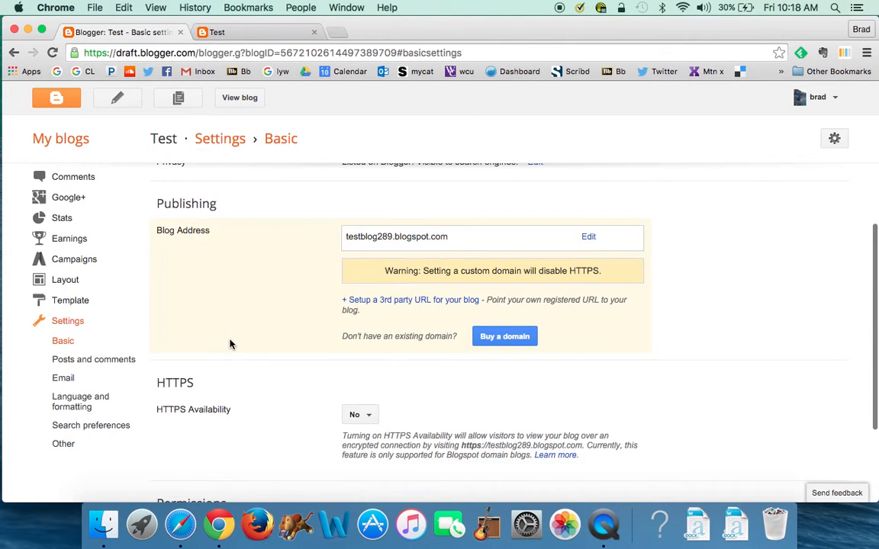
{"action": "scroll", "coordinate": [229, 305], "scroll_direction": "up", "scroll_amount": 3}
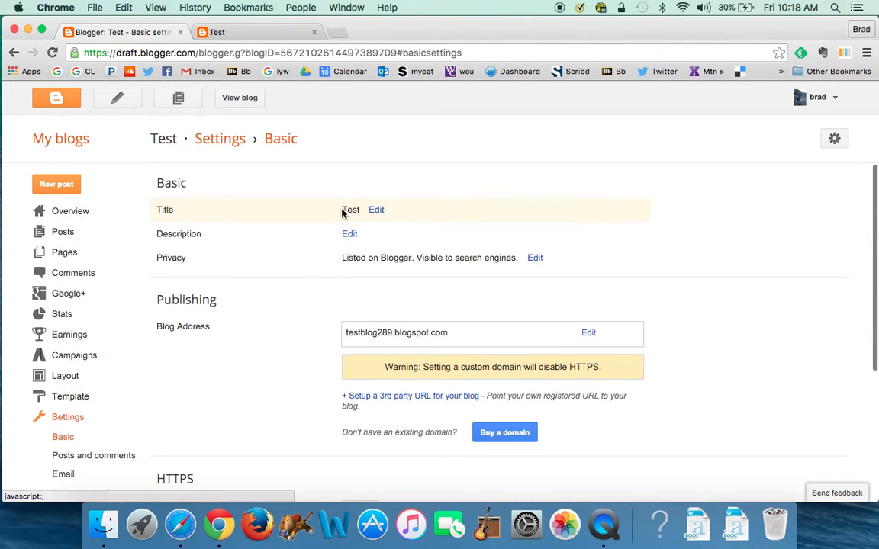
Set the blog description to 'Blog descript.' and save it
{"action": "left_click", "coordinate": [349, 233]}
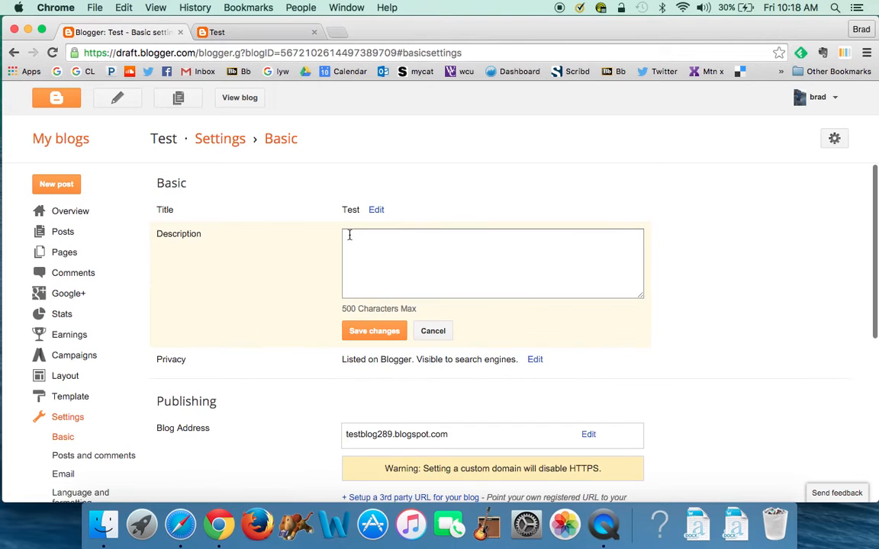
{"action": "left_click", "coordinate": [364, 243]}
{"action": "type", "text": "Blo"}
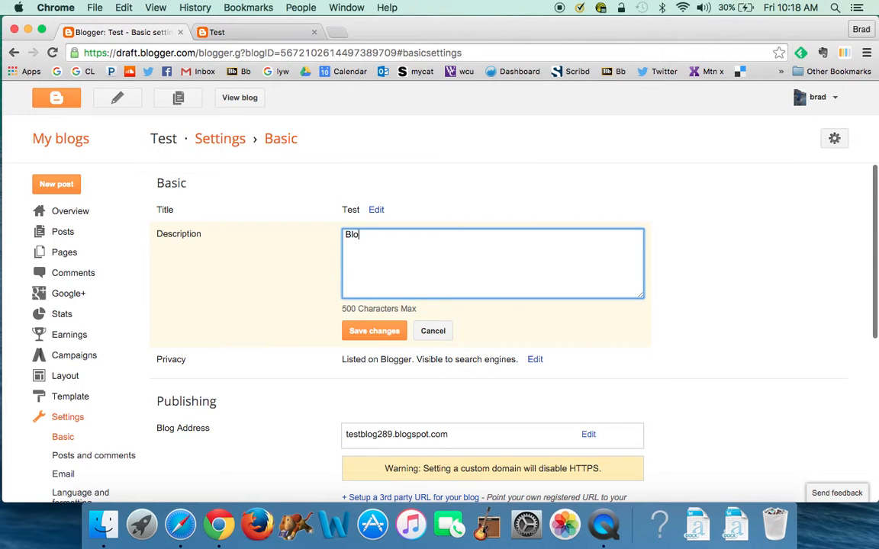
{"action": "type", "text": "g descript."}
{"action": "scroll", "coordinate": [439, 305], "scroll_direction": "down", "scroll_amount": 1}
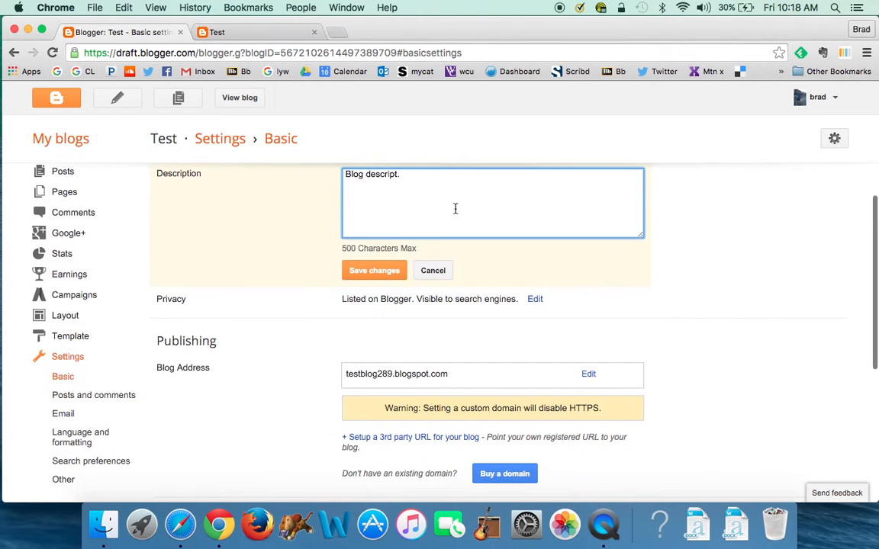
{"action": "left_click", "coordinate": [377, 269]}
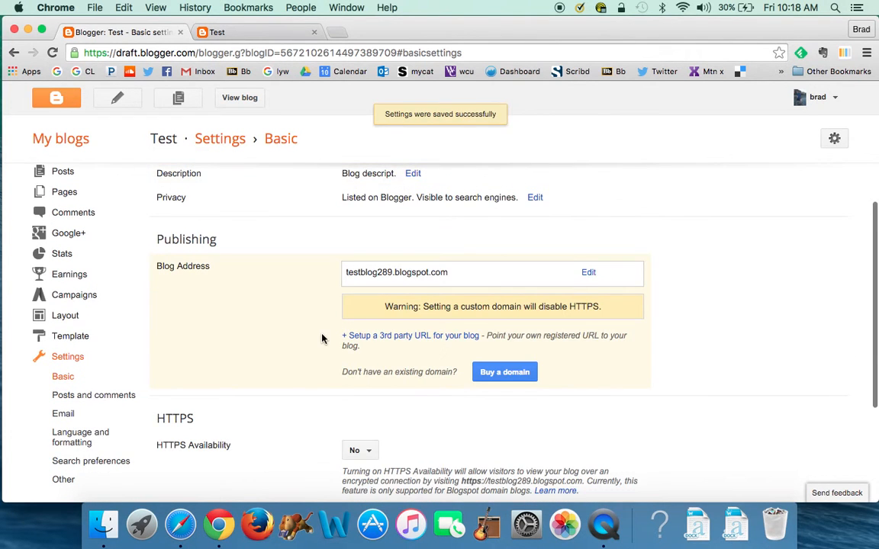
{"action": "scroll", "coordinate": [321, 337], "scroll_direction": "down", "scroll_amount": 1}
{"action": "scroll", "coordinate": [321, 337], "scroll_direction": "up", "scroll_amount": 3}
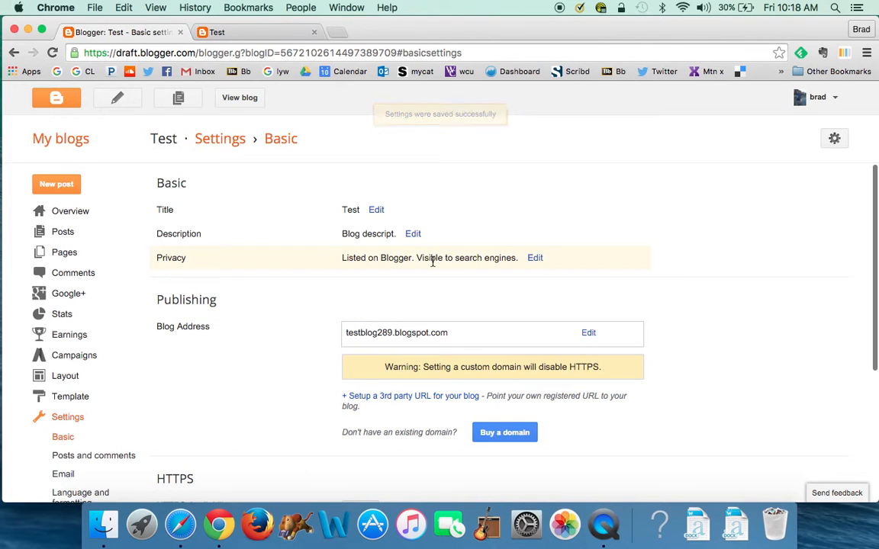
{"action": "left_click", "coordinate": [538, 259]}
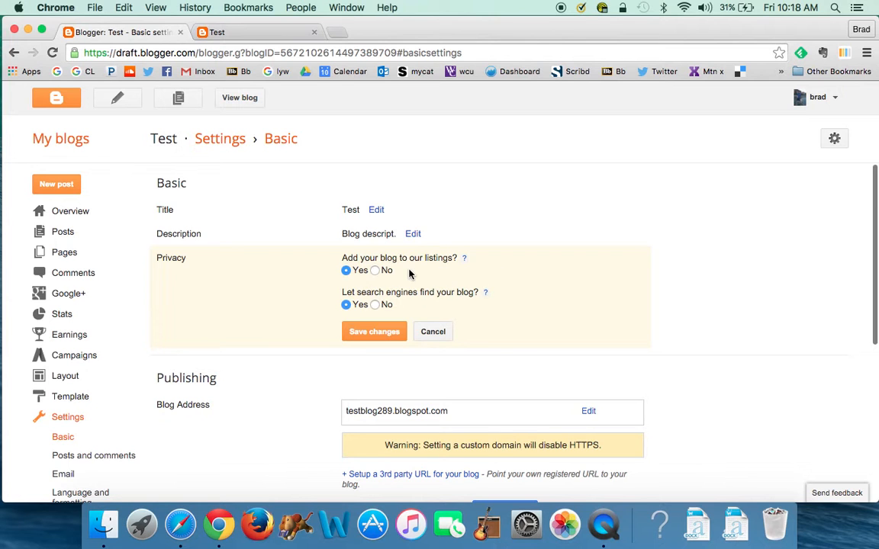
Answer No to both privacy questions so the blog is unlisted and hidden from search engines
{"action": "left_click", "coordinate": [375, 271]}
{"action": "left_click", "coordinate": [375, 305]}
{"action": "left_click", "coordinate": [376, 332]}
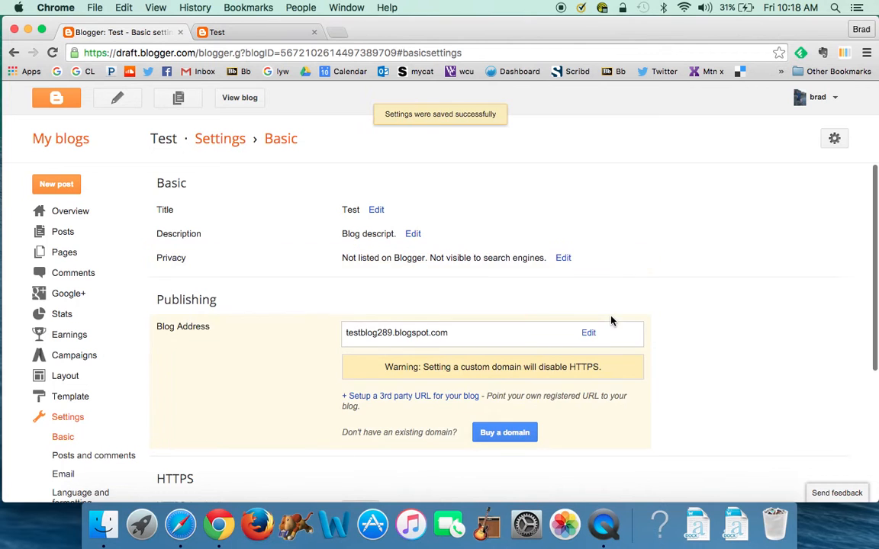
{"action": "scroll", "coordinate": [739, 323], "scroll_direction": "down", "scroll_amount": 2}
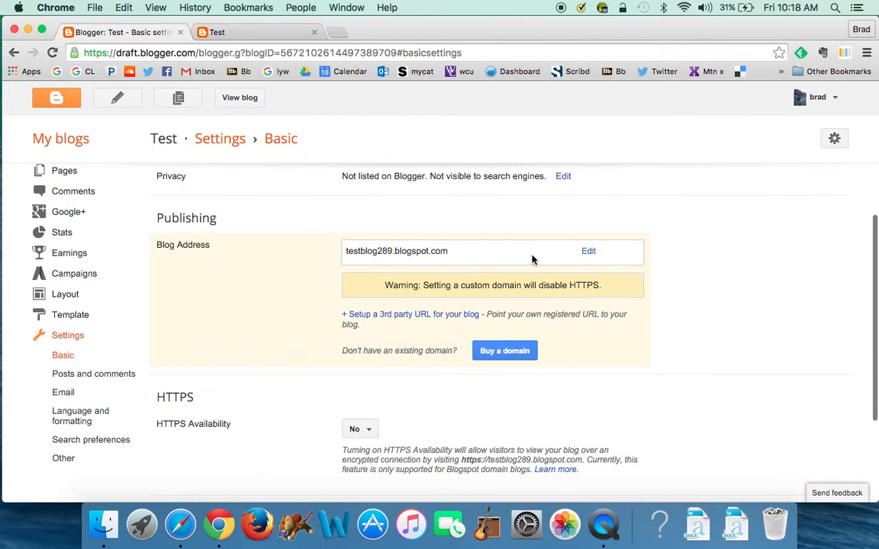
{"action": "scroll", "coordinate": [534, 258], "scroll_direction": "down", "scroll_amount": 1}
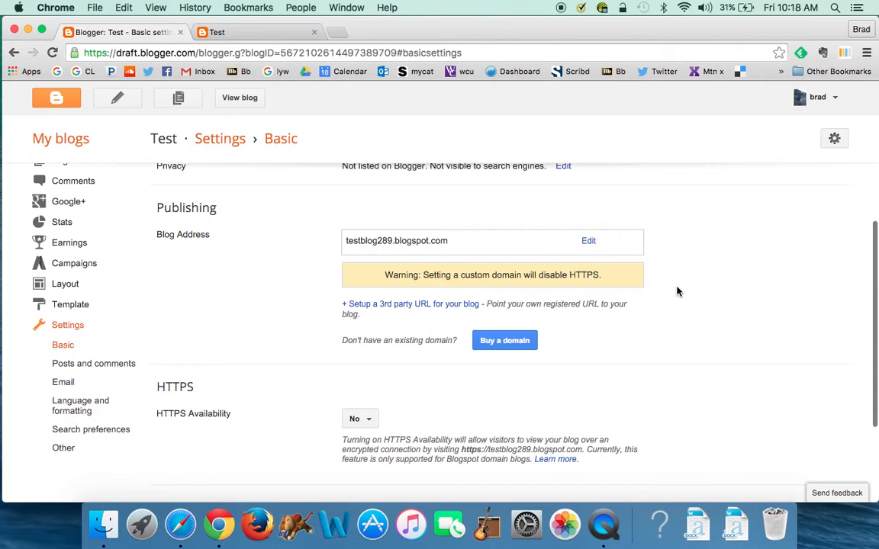
{"action": "scroll", "coordinate": [592, 316], "scroll_direction": "down", "scroll_amount": 1}
{"action": "scroll", "coordinate": [638, 347], "scroll_direction": "down", "scroll_amount": 3}
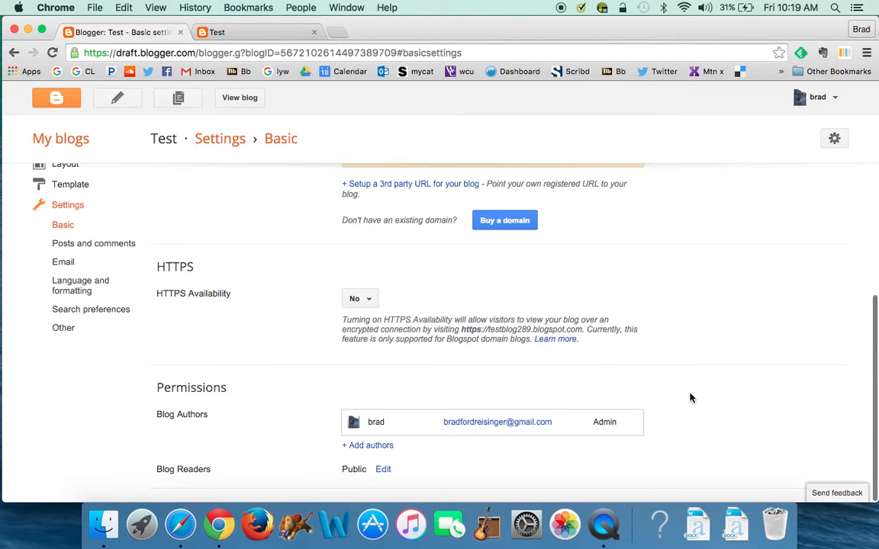
Try restricting blog readers to chosen readers, then switch back to Public
{"action": "left_click", "coordinate": [384, 470]}
{"action": "scroll", "coordinate": [767, 330], "scroll_direction": "down", "scroll_amount": 5}
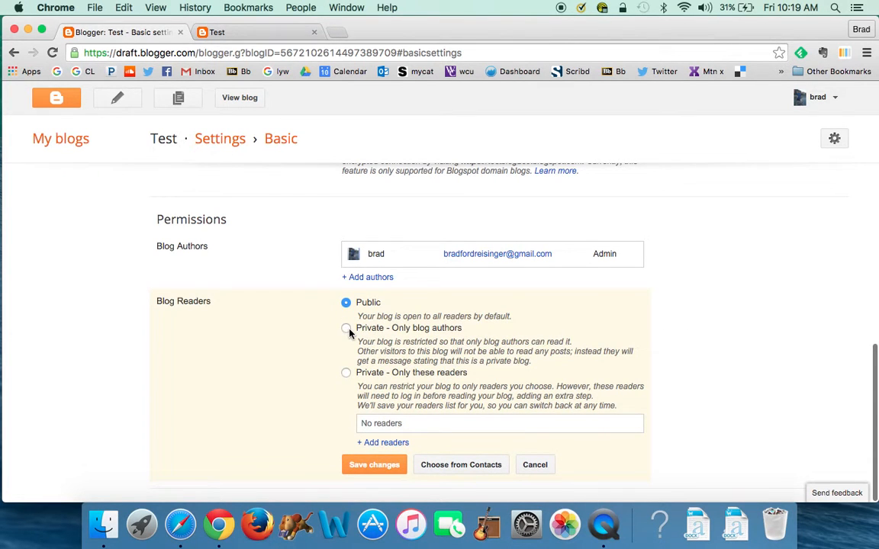
{"action": "left_click", "coordinate": [347, 372]}
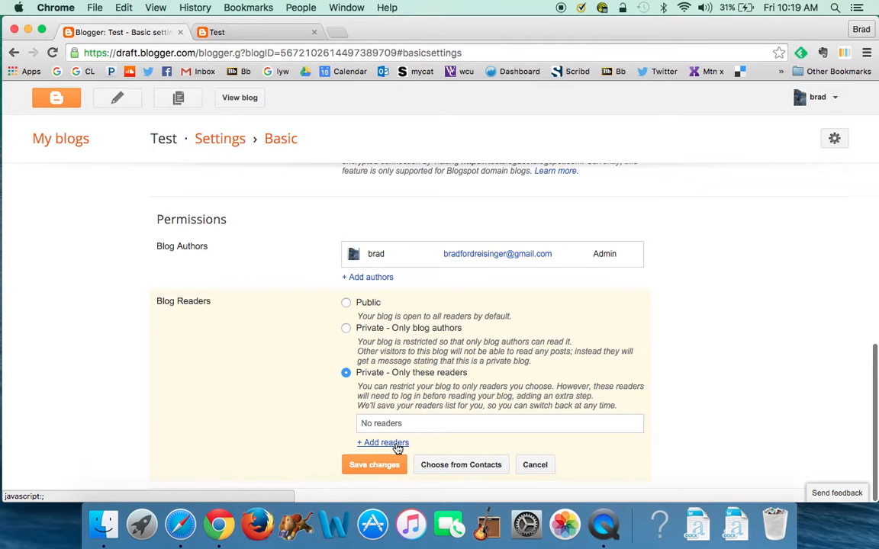
{"action": "left_click", "coordinate": [346, 304]}
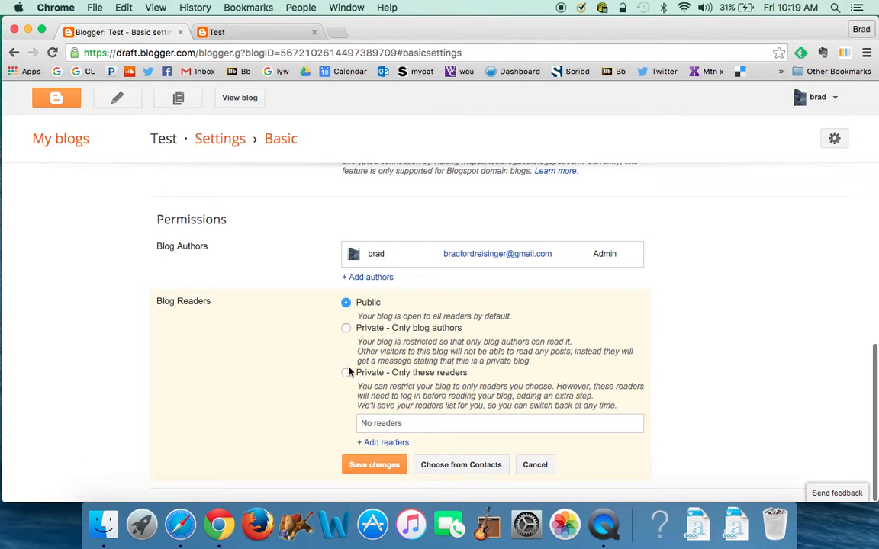
Invite a reader by entering their e-mail address in Add readers and save
{"action": "left_click", "coordinate": [376, 444]}
{"action": "left_click", "coordinate": [495, 401]}
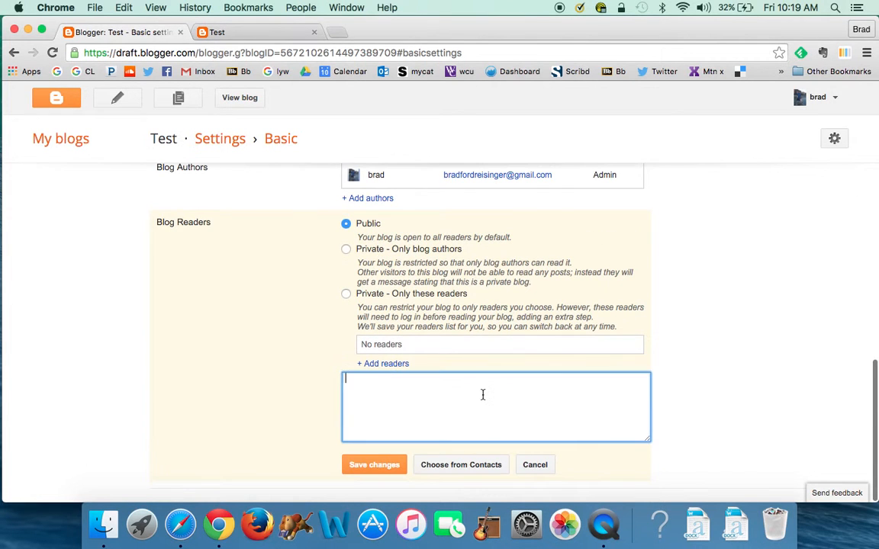
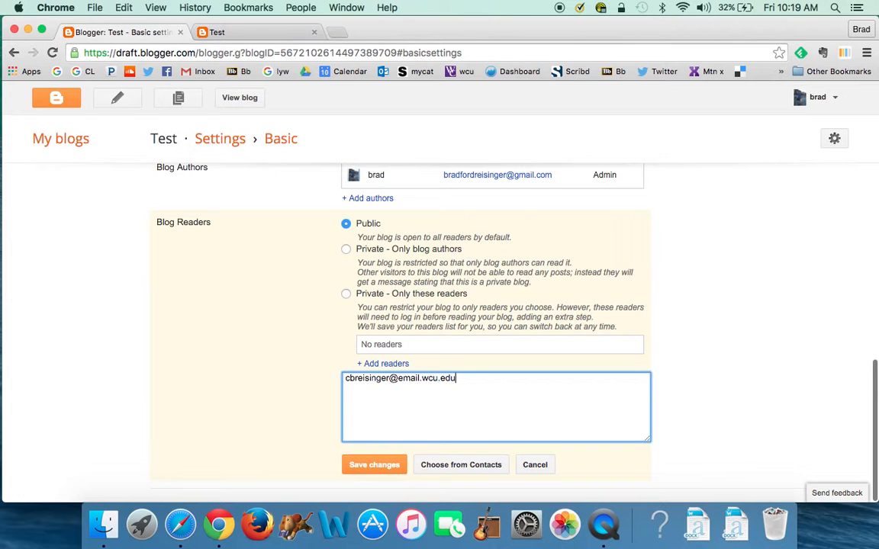
{"action": "left_click", "coordinate": [374, 466]}
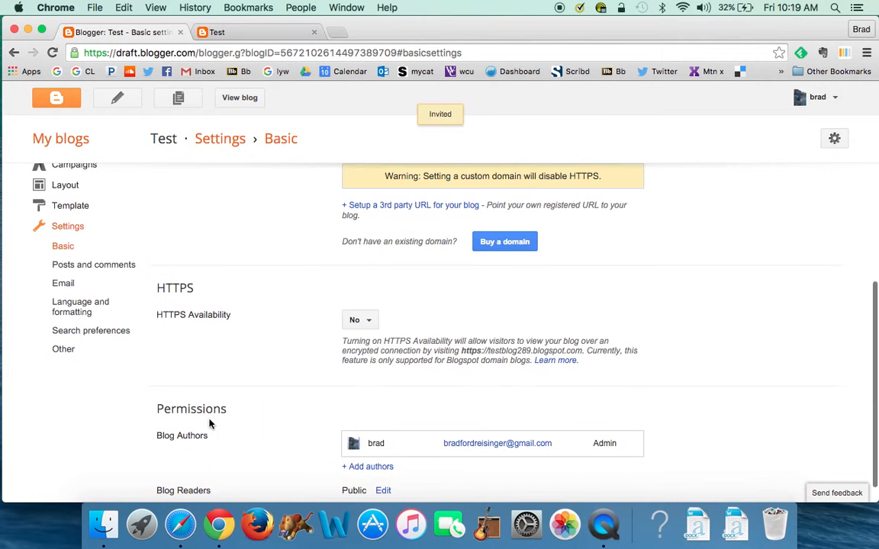
{"action": "scroll", "coordinate": [737, 370], "scroll_direction": "down", "scroll_amount": 1}
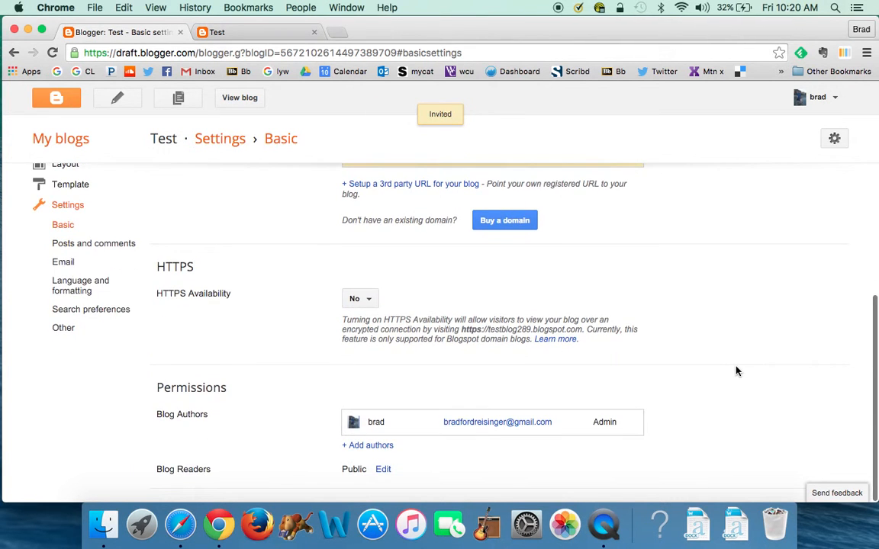
Set Blog Readers to 'Private - Only these readers' and expand the one open invitation
{"action": "left_click", "coordinate": [383, 469]}
{"action": "scroll", "coordinate": [407, 391], "scroll_direction": "down", "scroll_amount": 3}
{"action": "left_click", "coordinate": [346, 373]}
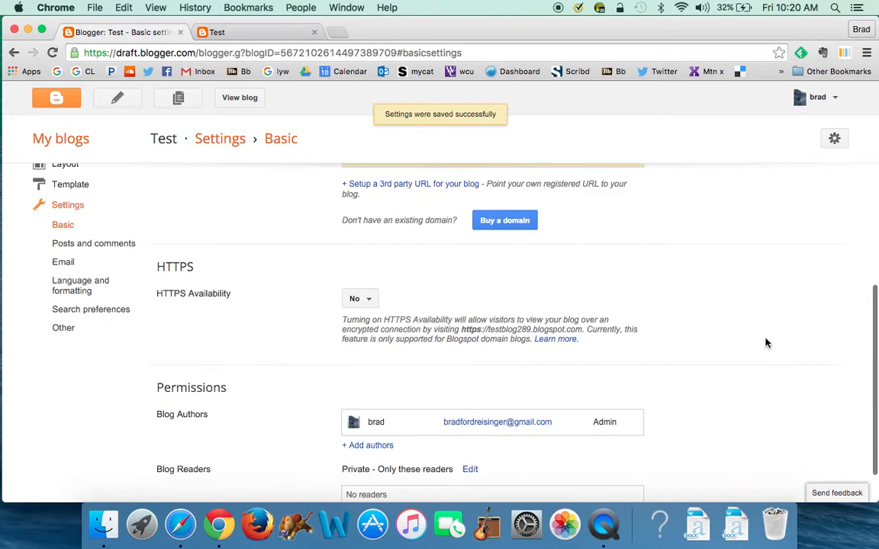
{"action": "scroll", "coordinate": [766, 343], "scroll_direction": "down", "scroll_amount": 2}
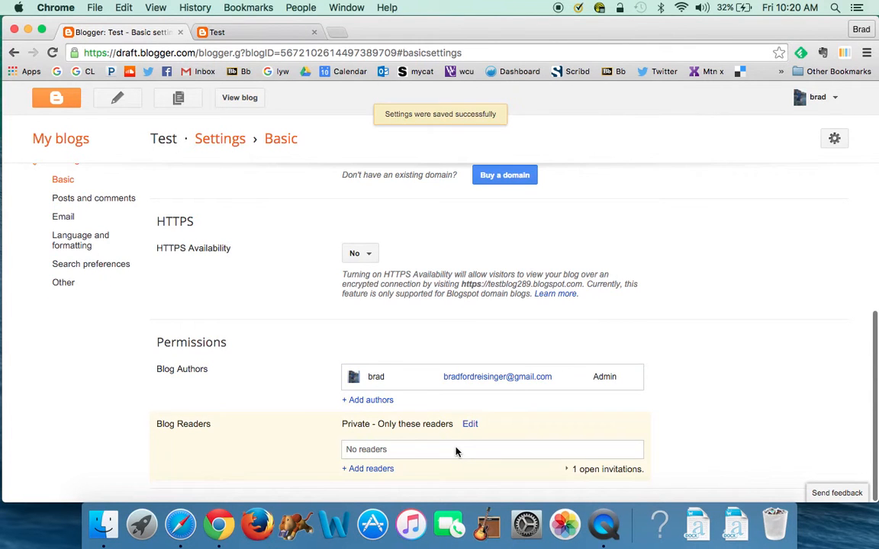
{"action": "left_click", "coordinate": [571, 475]}
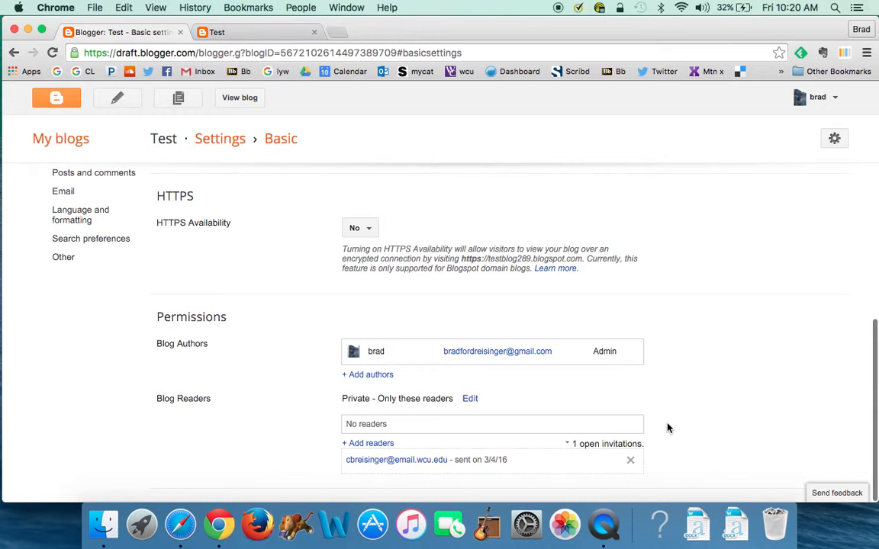
{"action": "scroll", "coordinate": [689, 387], "scroll_direction": "up", "scroll_amount": 5}
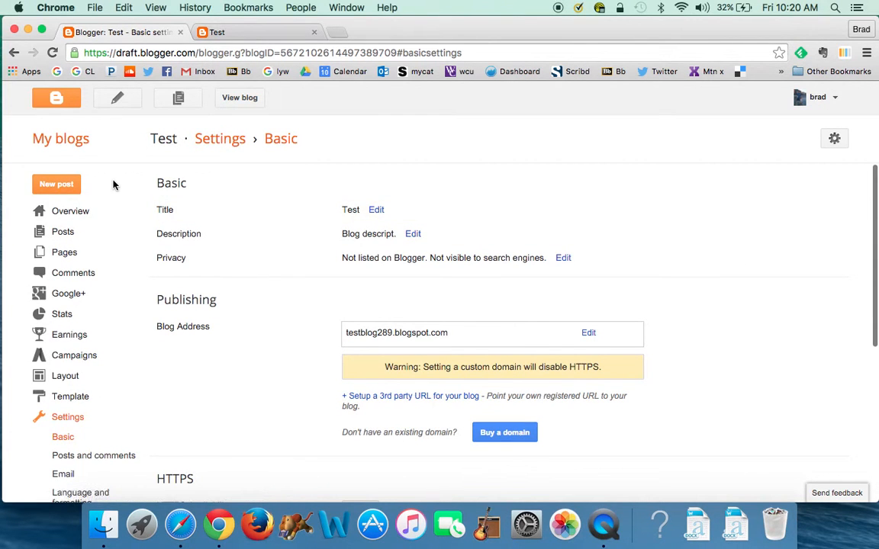
{"action": "scroll", "coordinate": [107, 305], "scroll_direction": "down", "scroll_amount": 3}
Review the Posts and comments, Email, Language and formatting, Search preferences and Other settings pages
{"action": "left_click", "coordinate": [102, 361]}
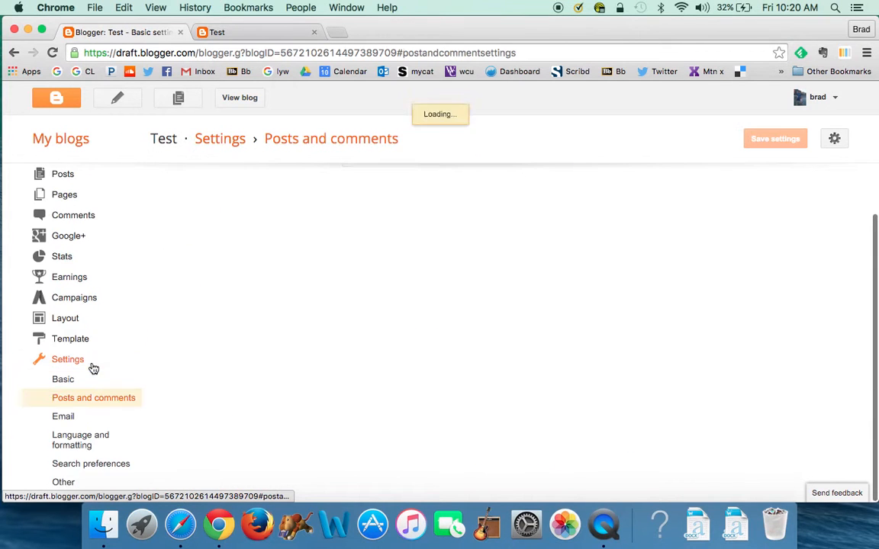
{"action": "scroll", "coordinate": [128, 359], "scroll_direction": "down", "scroll_amount": 1}
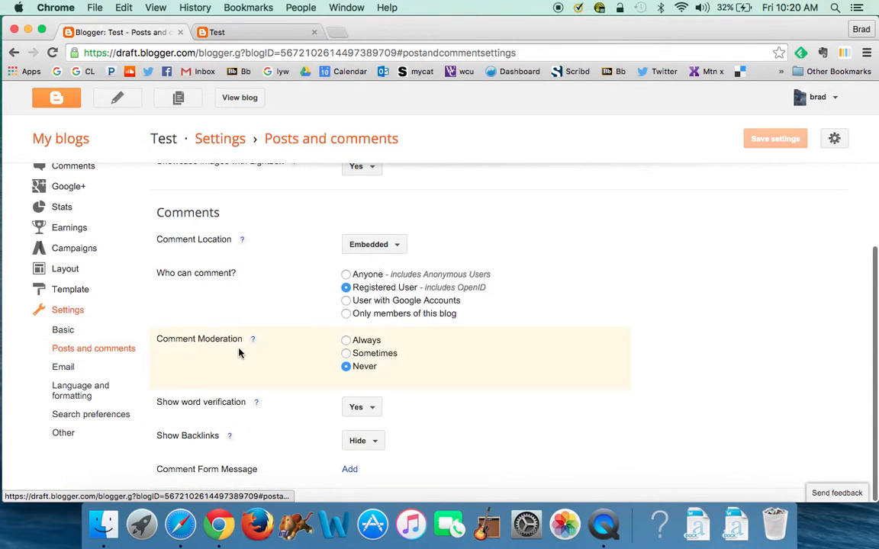
{"action": "scroll", "coordinate": [239, 351], "scroll_direction": "up", "scroll_amount": 3}
{"action": "scroll", "coordinate": [240, 353], "scroll_direction": "down", "scroll_amount": 3}
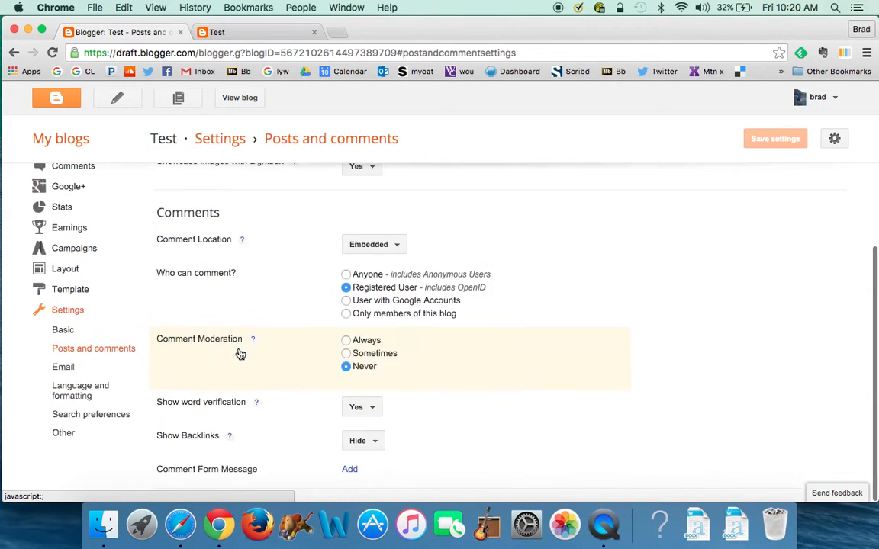
{"action": "left_click", "coordinate": [67, 367]}
{"action": "scroll", "coordinate": [129, 384], "scroll_direction": "up", "scroll_amount": 2}
{"action": "scroll", "coordinate": [129, 383], "scroll_direction": "down", "scroll_amount": 2}
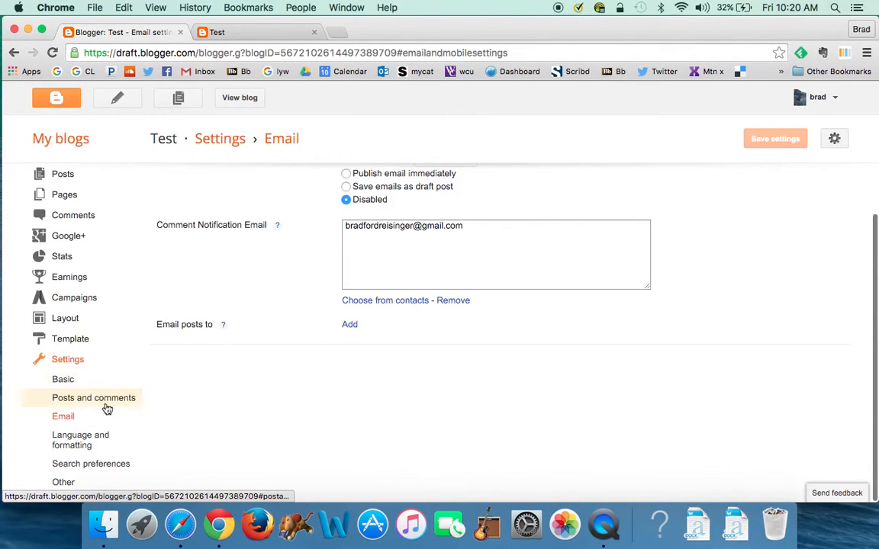
{"action": "left_click", "coordinate": [80, 450]}
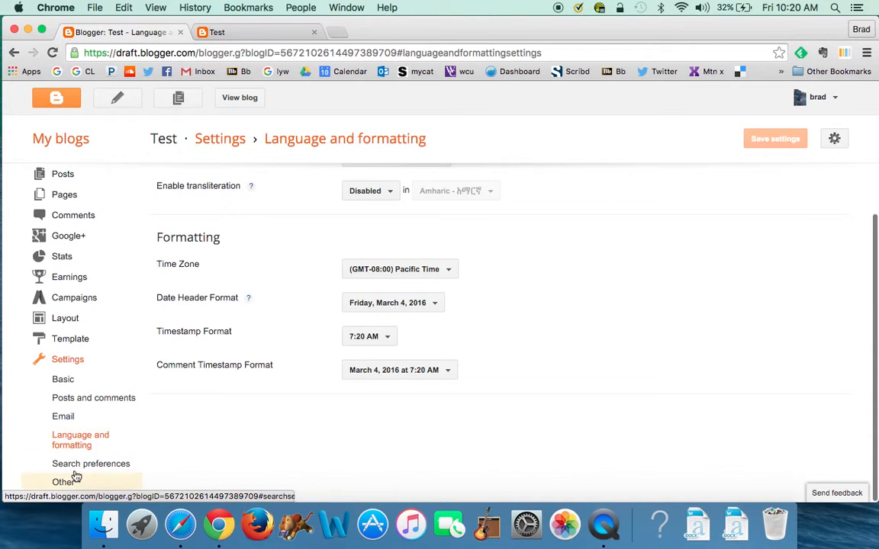
{"action": "left_click", "coordinate": [75, 467]}
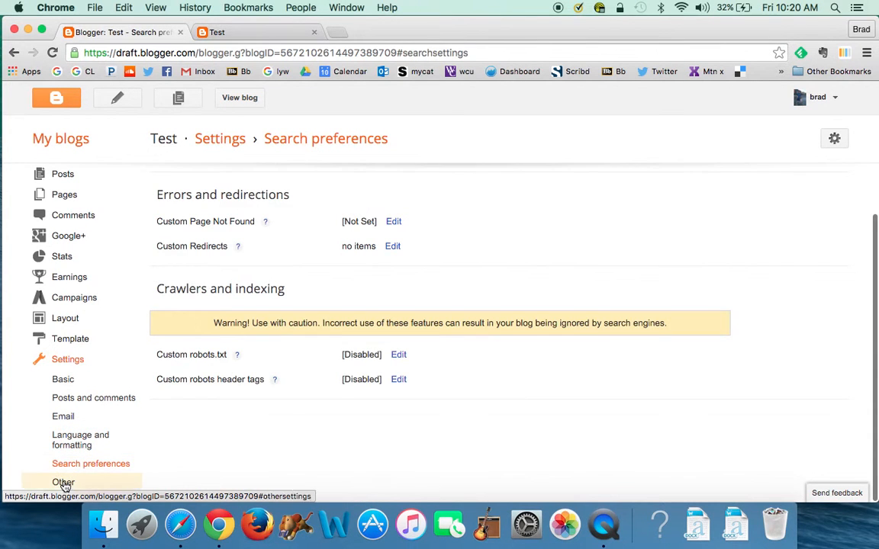
{"action": "left_click", "coordinate": [64, 483]}
{"action": "scroll", "coordinate": [104, 455], "scroll_direction": "down", "scroll_amount": 5}
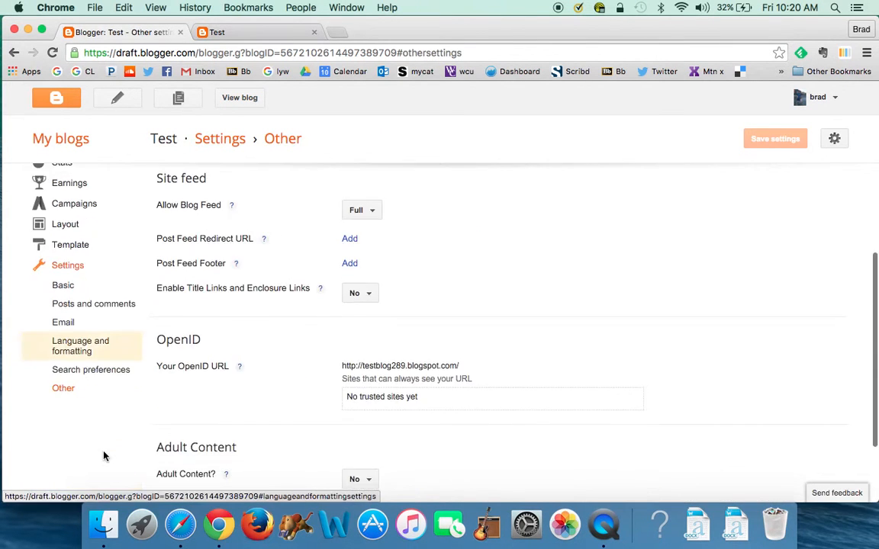
{"action": "scroll", "coordinate": [105, 457], "scroll_direction": "down", "scroll_amount": 1}
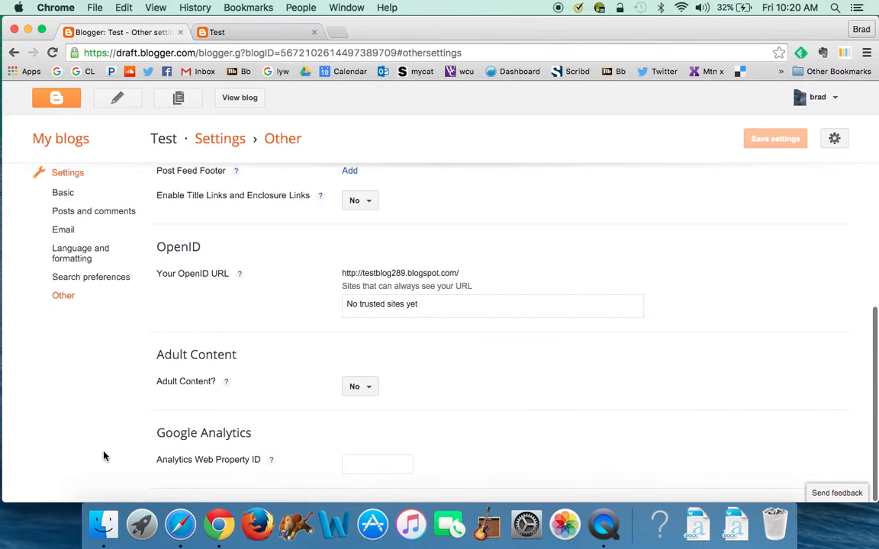
{"action": "scroll", "coordinate": [104, 455], "scroll_direction": "up", "scroll_amount": 8}
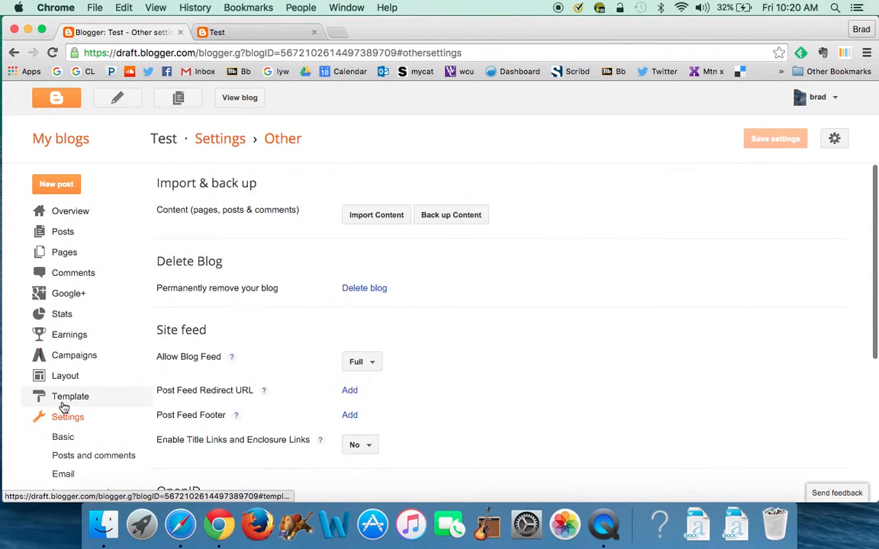
Glance at the Template page, then go to the blog's Pages list
{"action": "left_click", "coordinate": [62, 399]}
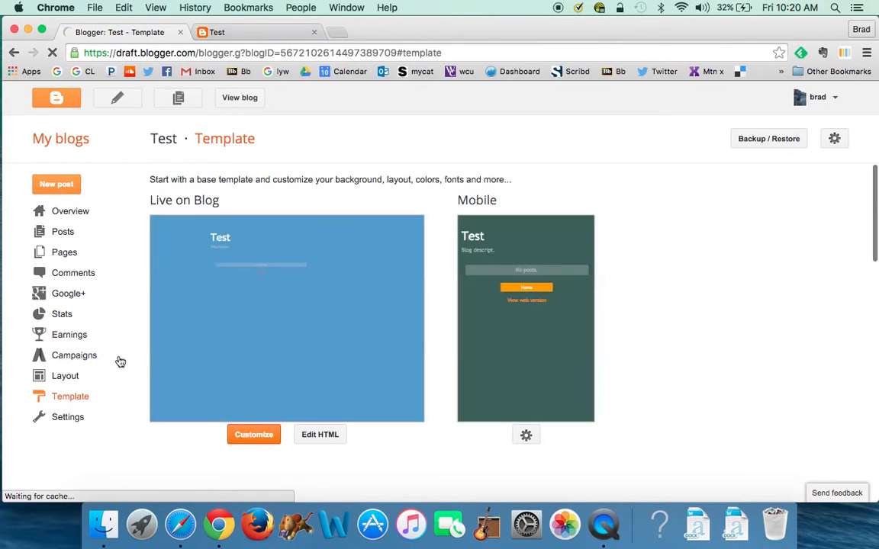
{"action": "left_click", "coordinate": [65, 254]}
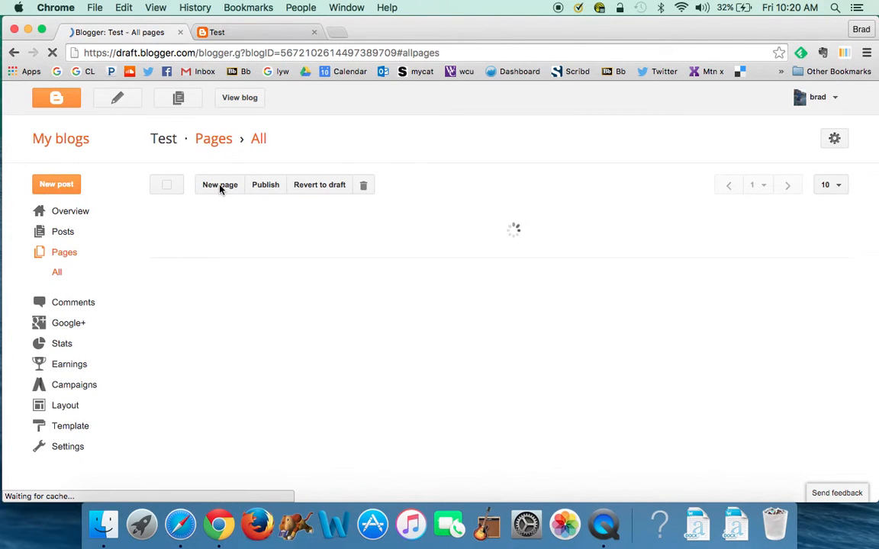
{"action": "left_click", "coordinate": [220, 185]}
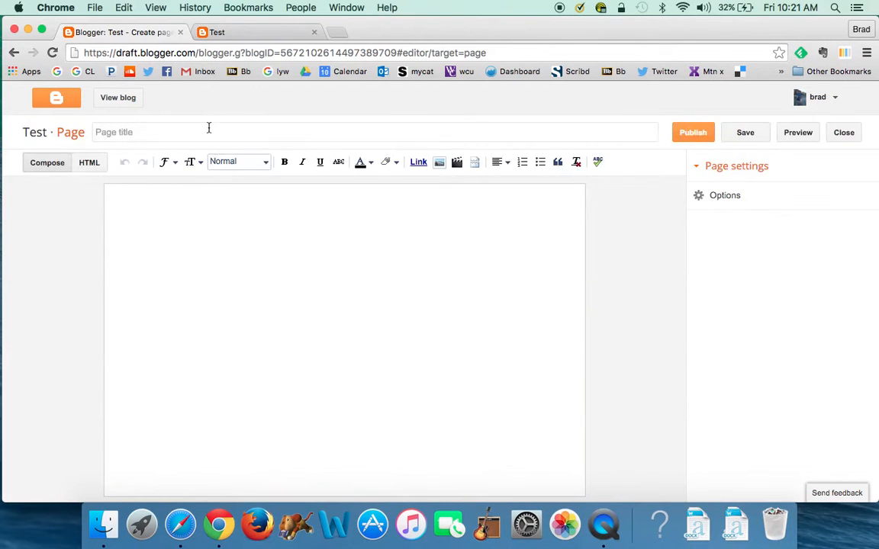
Publish an 'About Me' page with the placeholder body 'paste from DB'
{"action": "left_click", "coordinate": [134, 132]}
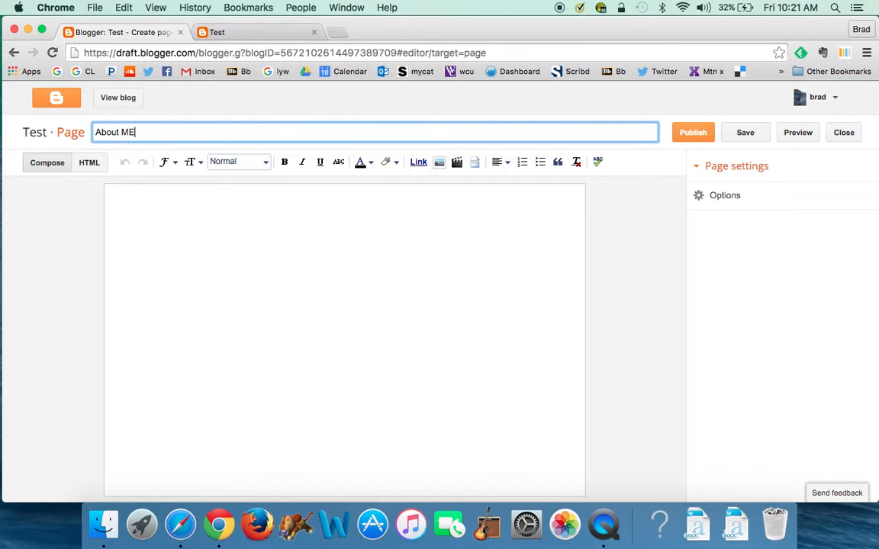
{"action": "left_click", "coordinate": [158, 214]}
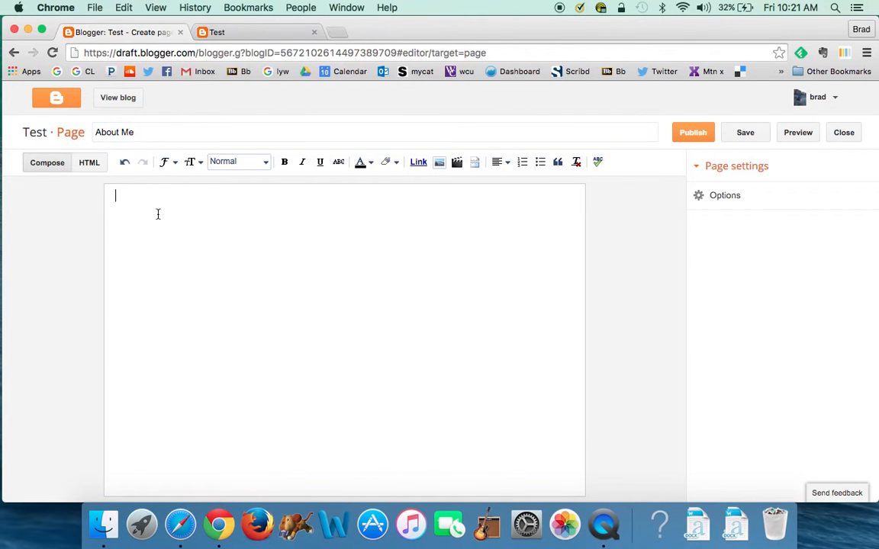
{"action": "type", "text": "paste from DB"}
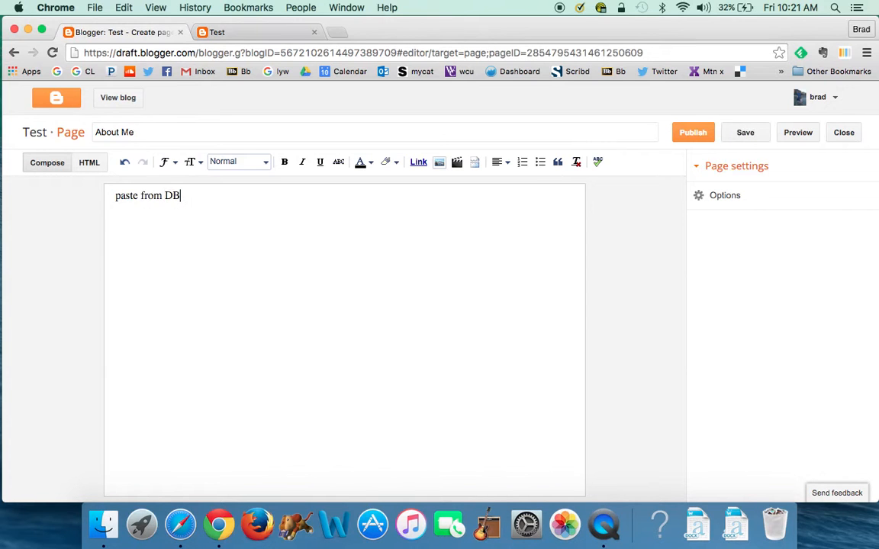
{"action": "left_click", "coordinate": [713, 138]}
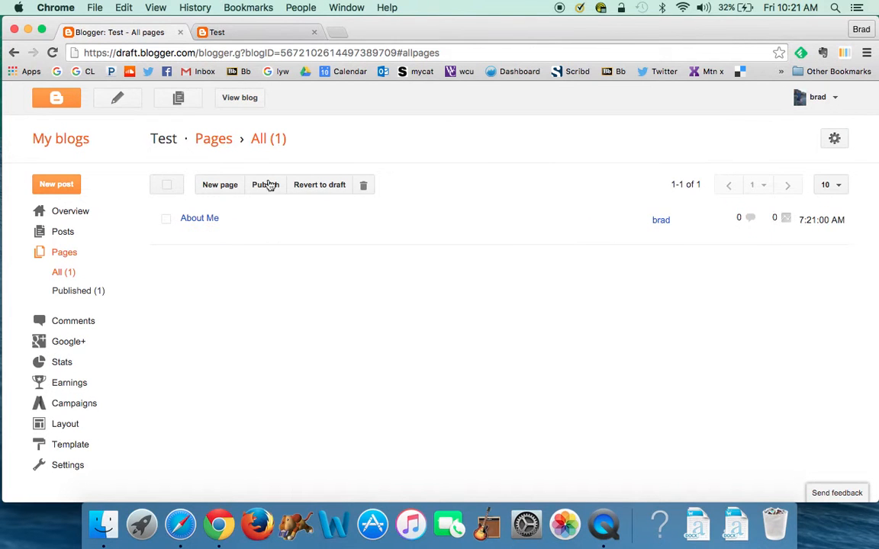
{"action": "left_click", "coordinate": [242, 100]}
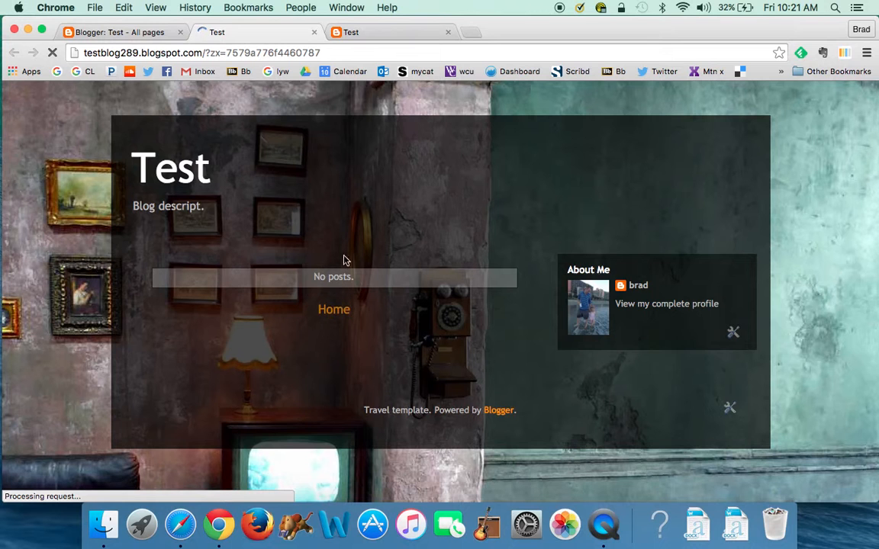
Switch back to the dashboard's All pages tab
{"action": "left_click", "coordinate": [118, 32]}
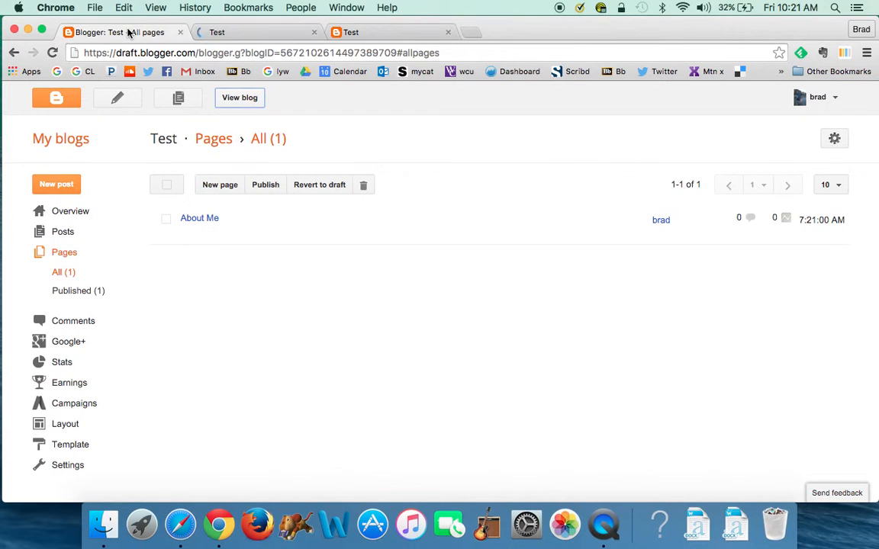
Open the Template Designer and switch the Travel template to its pink variant, checking the full preview
{"action": "left_click", "coordinate": [67, 447]}
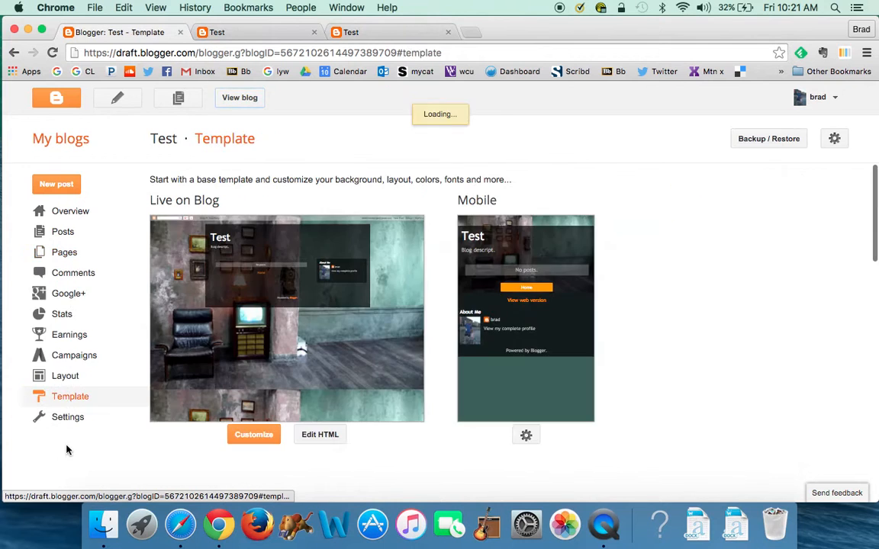
{"action": "scroll", "coordinate": [130, 419], "scroll_direction": "down", "scroll_amount": 3}
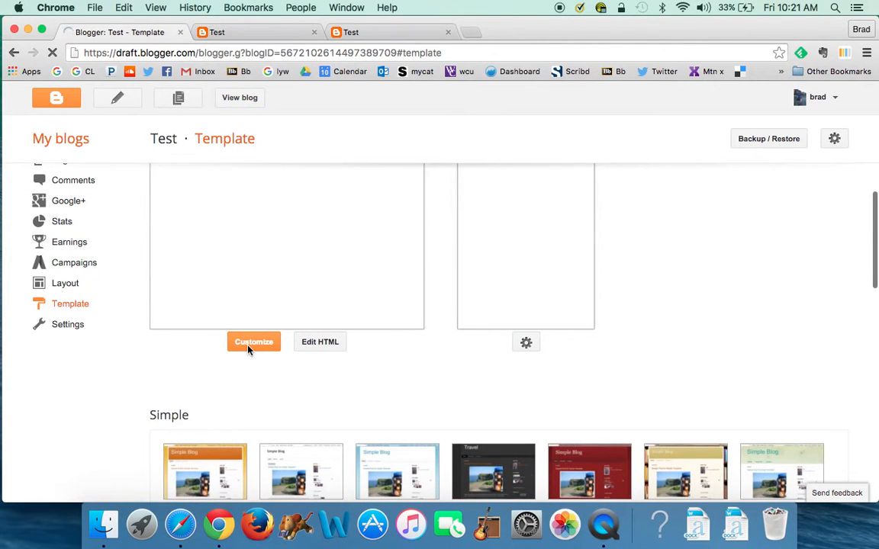
{"action": "left_click", "coordinate": [248, 350]}
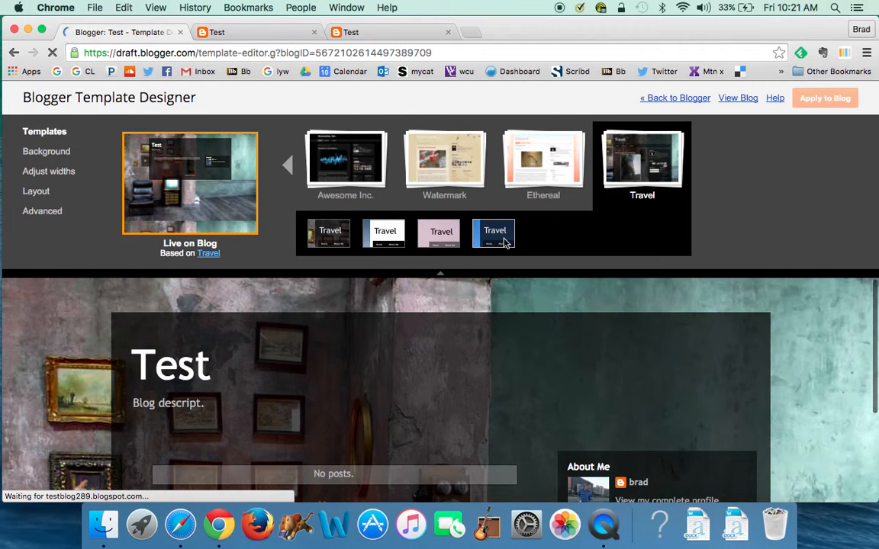
{"action": "left_click", "coordinate": [504, 244]}
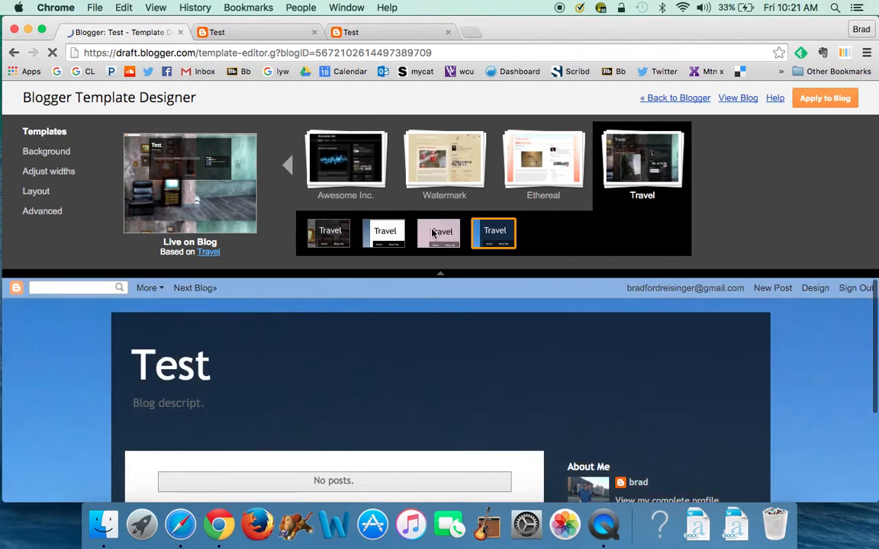
{"action": "left_click", "coordinate": [433, 235]}
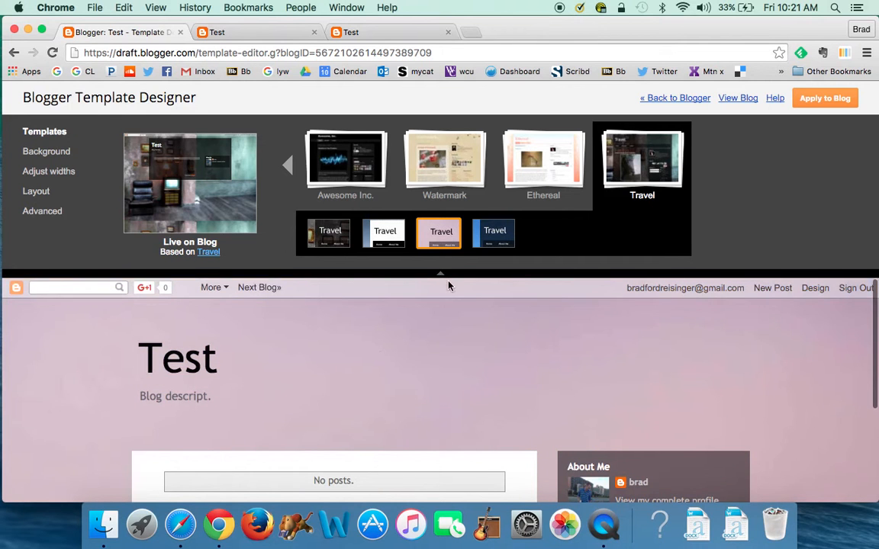
{"action": "left_click", "coordinate": [441, 277]}
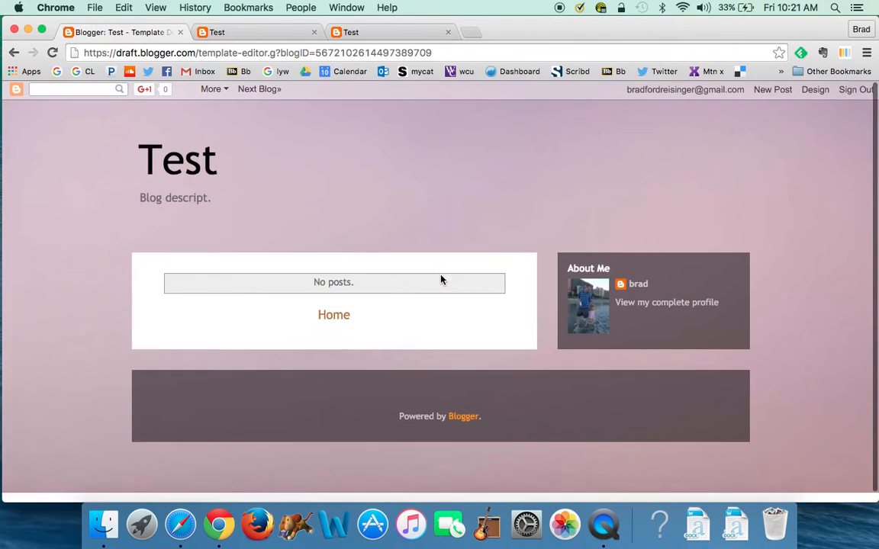
{"action": "left_click", "coordinate": [439, 91]}
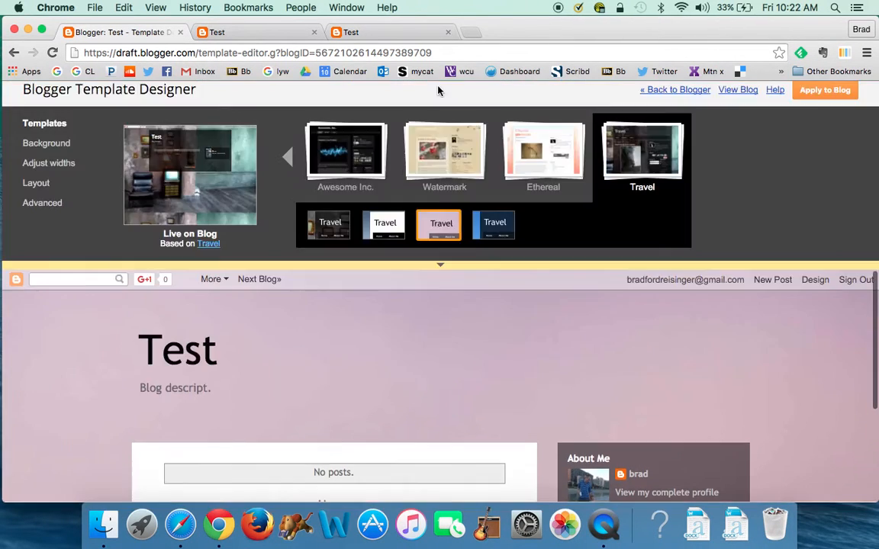
Replace the current background image with the orange mottled Abstract texture
{"action": "left_click", "coordinate": [58, 155]}
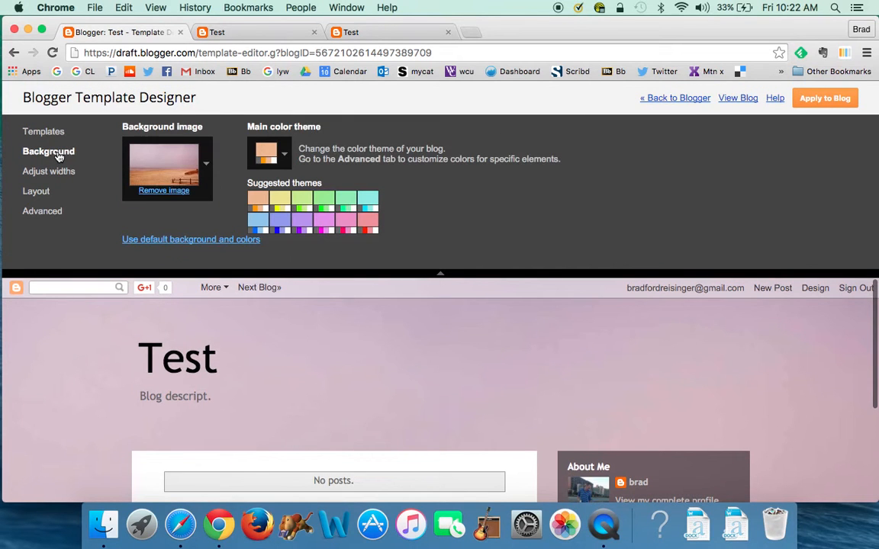
{"action": "left_click", "coordinate": [174, 191]}
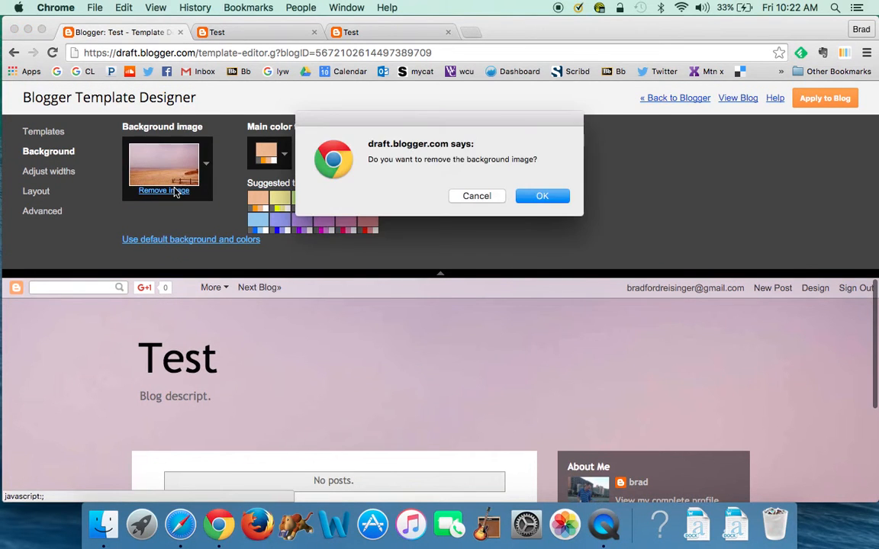
{"action": "left_click", "coordinate": [543, 196]}
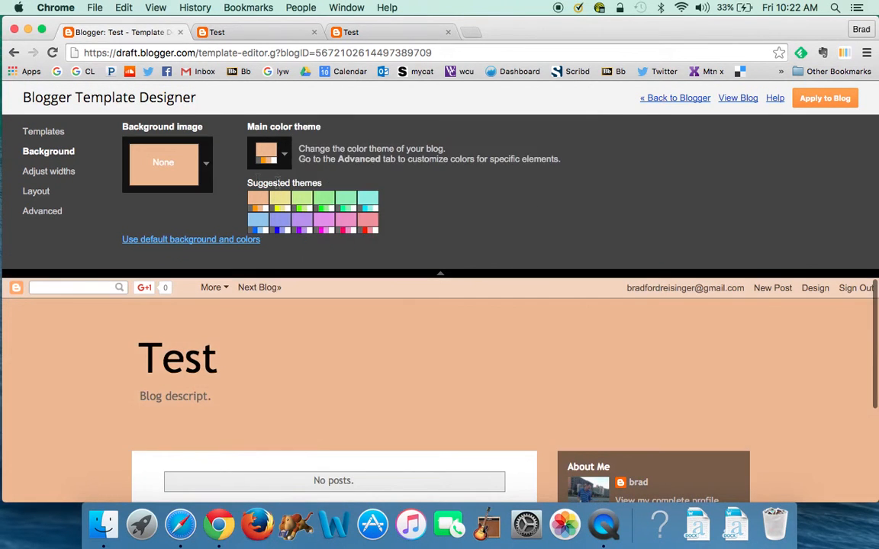
{"action": "left_click", "coordinate": [201, 165]}
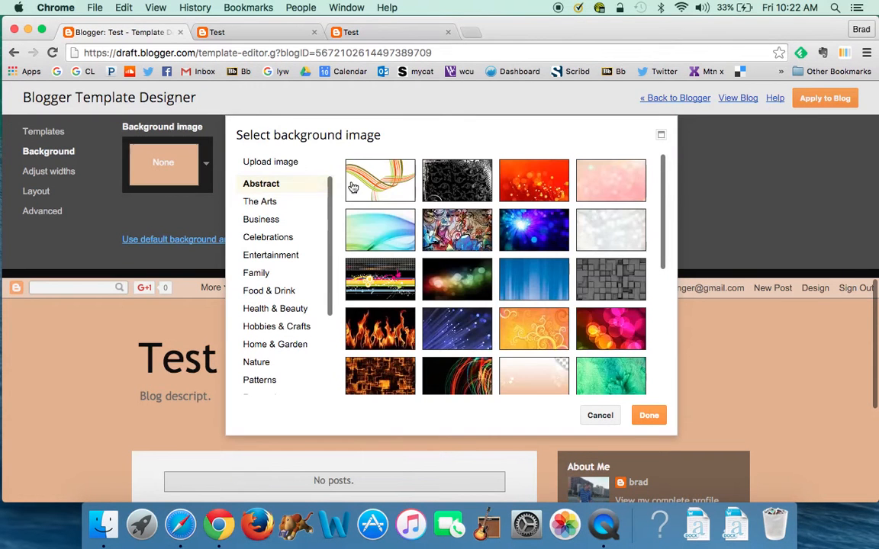
{"action": "scroll", "coordinate": [603, 298], "scroll_direction": "down", "scroll_amount": 5}
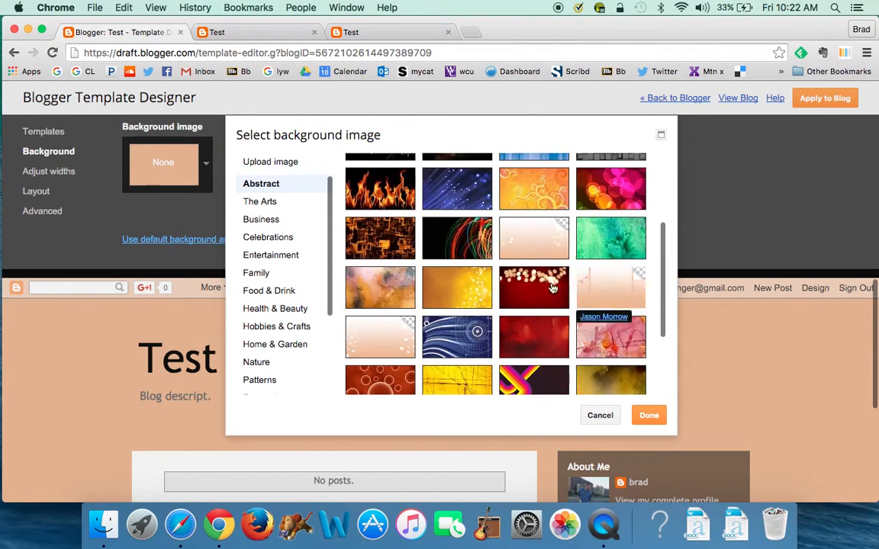
{"action": "left_click", "coordinate": [398, 285]}
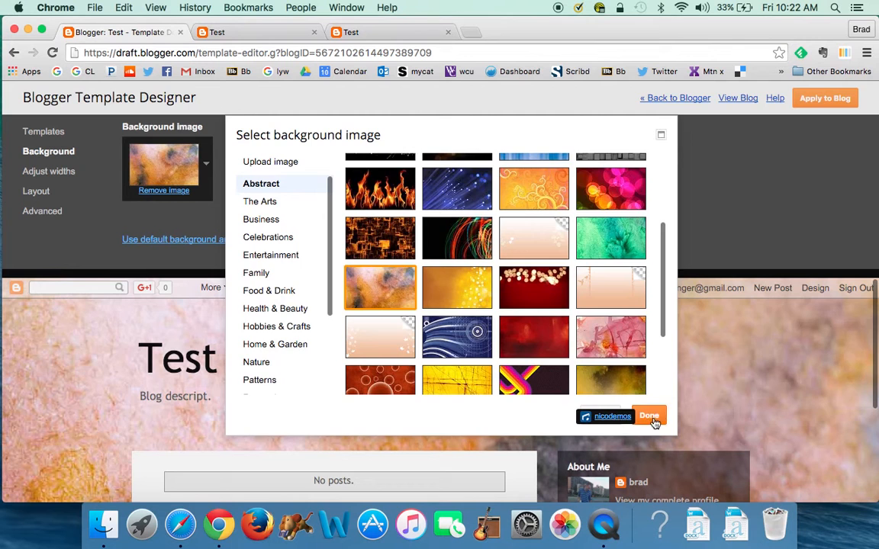
{"action": "left_click", "coordinate": [650, 416]}
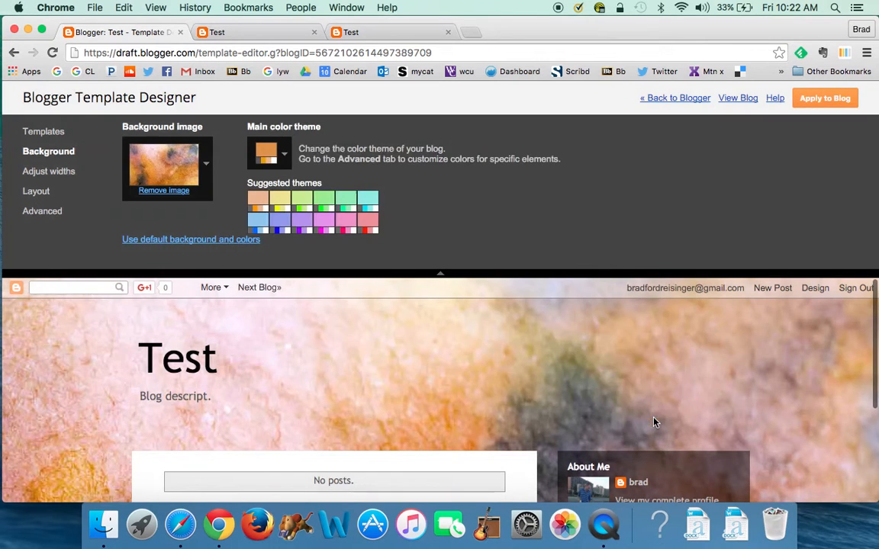
Choose the light-blue suggested colour theme for the background
{"action": "left_click", "coordinate": [282, 229]}
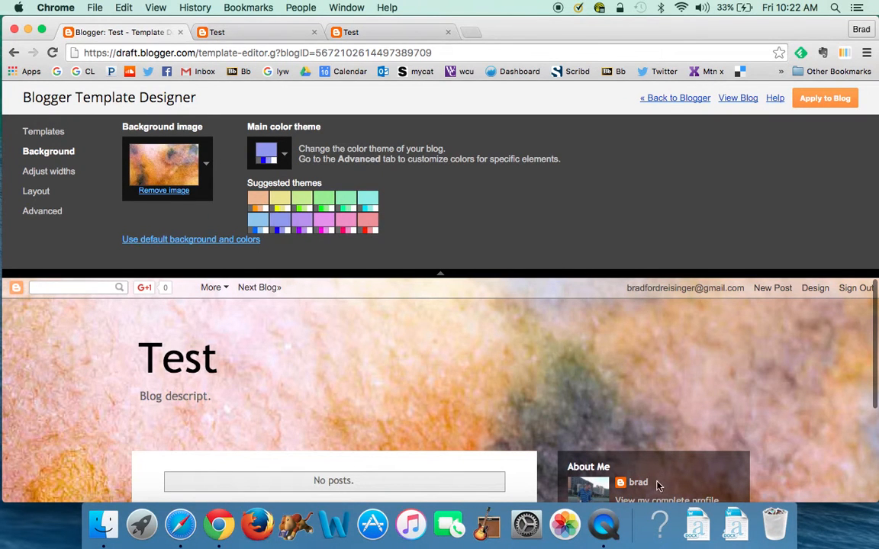
{"action": "scroll", "coordinate": [631, 328], "scroll_direction": "down", "scroll_amount": 3}
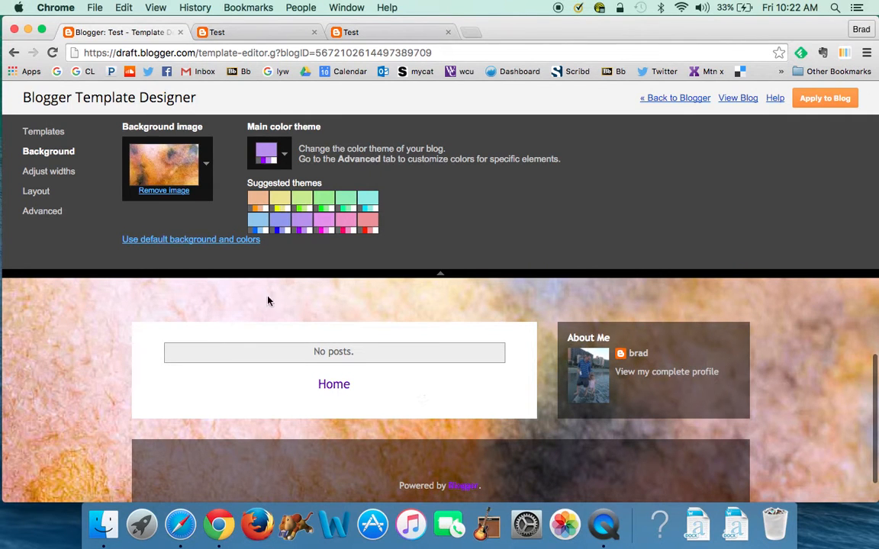
{"action": "left_click", "coordinate": [255, 223]}
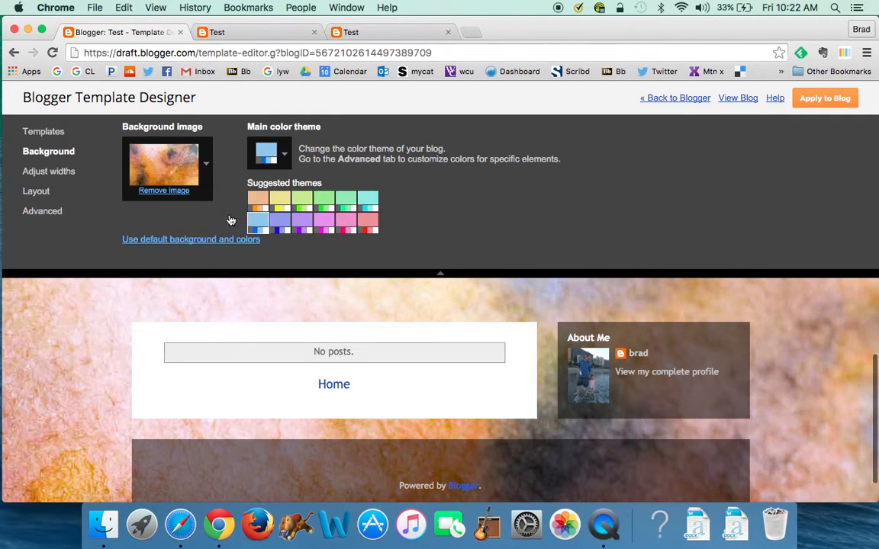
In Adjust widths, set the entire blog to 980 px and resize the right sidebar
{"action": "left_click", "coordinate": [64, 174]}
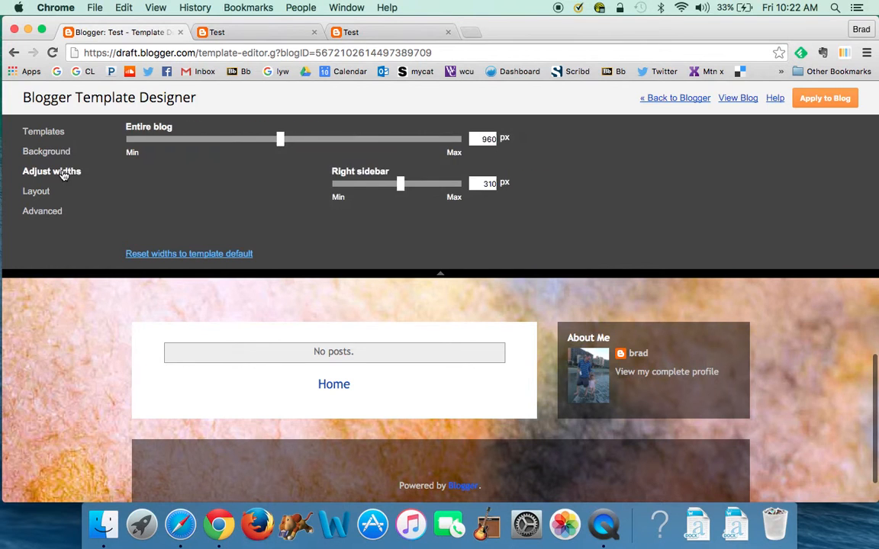
{"action": "left_click_drag", "start_coordinate": [283, 150], "coordinate": [345, 149]}
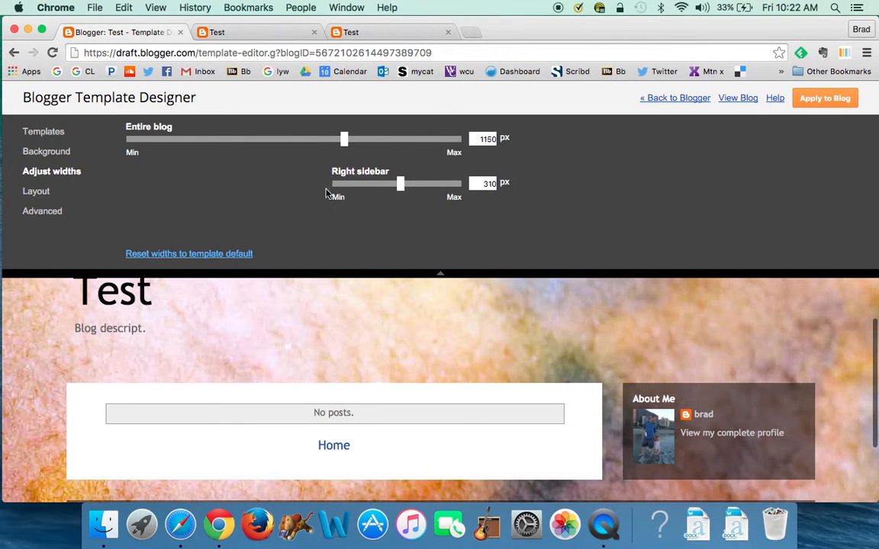
{"action": "left_click_drag", "start_coordinate": [345, 145], "coordinate": [288, 144]}
{"action": "mouse_move", "coordinate": [401, 188]}
{"action": "left_mouse_down"}
{"action": "mouse_move", "coordinate": [439, 189]}
{"action": "mouse_move", "coordinate": [382, 189]}
{"action": "mouse_move", "coordinate": [401, 188]}
{"action": "left_mouse_up"}
Review the body and footer layout choices and scroll through the gadget arrangement preview
{"action": "left_click", "coordinate": [31, 191]}
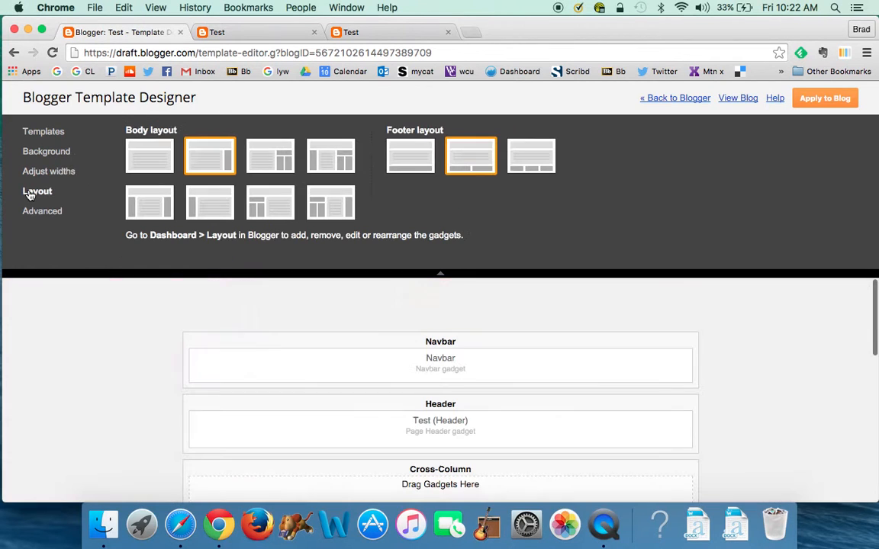
{"action": "scroll", "coordinate": [82, 325], "scroll_direction": "down", "scroll_amount": 3}
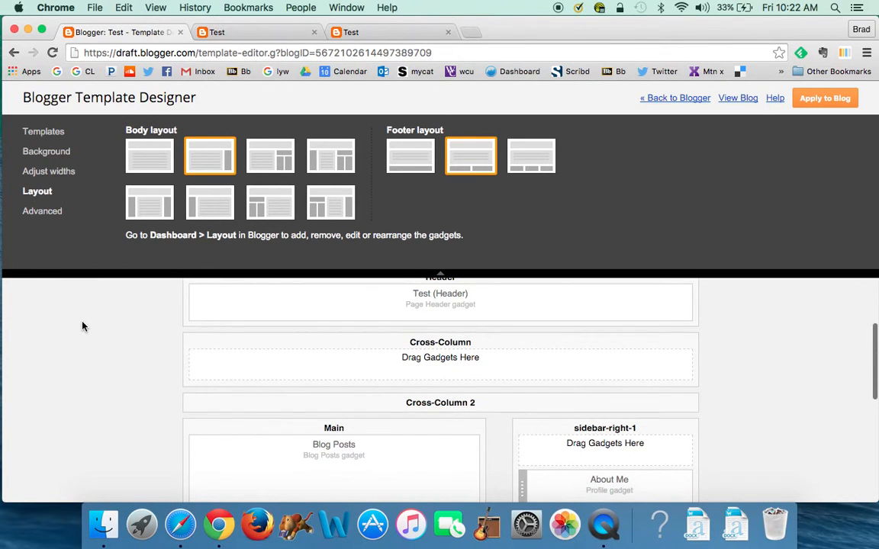
{"action": "scroll", "coordinate": [103, 336], "scroll_direction": "down", "scroll_amount": 1}
{"action": "scroll", "coordinate": [106, 338], "scroll_direction": "down", "scroll_amount": 5}
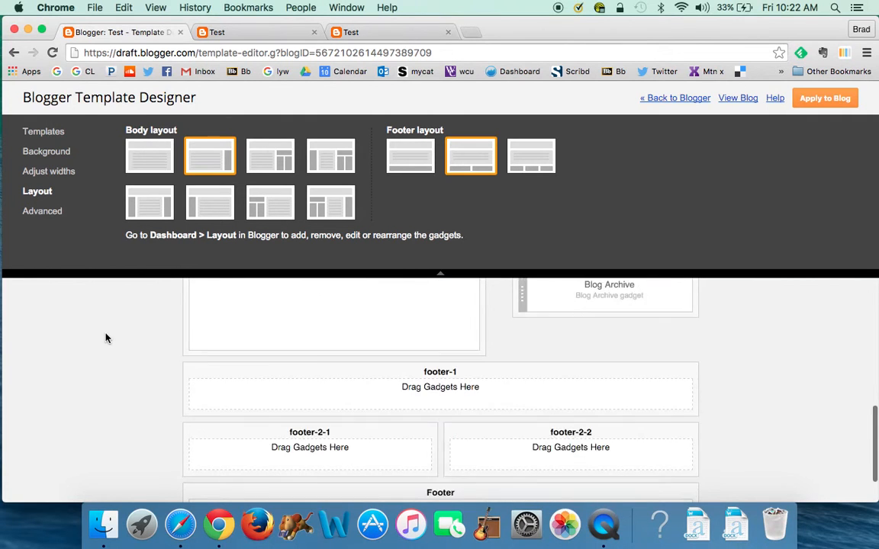
{"action": "scroll", "coordinate": [106, 338], "scroll_direction": "down", "scroll_amount": 2}
{"action": "scroll", "coordinate": [106, 338], "scroll_direction": "up", "scroll_amount": 6}
{"action": "scroll", "coordinate": [106, 338], "scroll_direction": "up", "scroll_amount": 3}
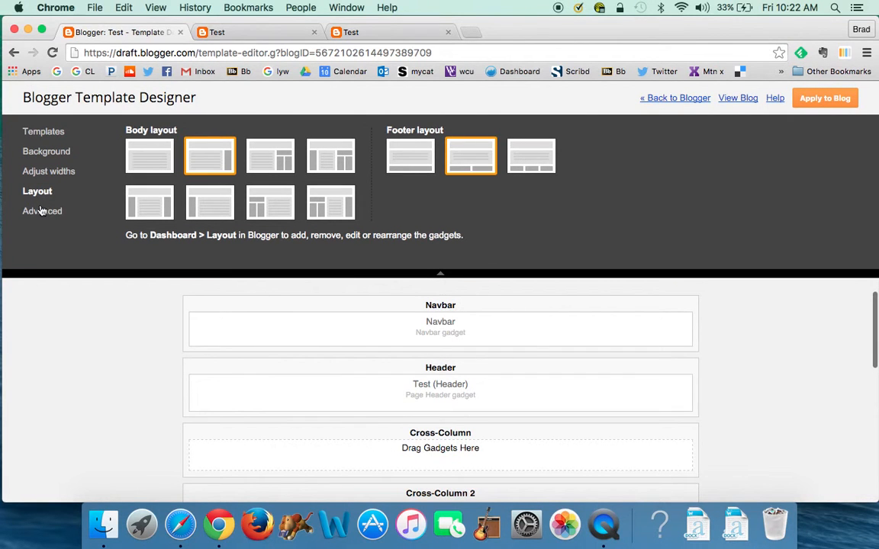
{"action": "scroll", "coordinate": [126, 334], "scroll_direction": "down", "scroll_amount": 1}
{"action": "scroll", "coordinate": [126, 334], "scroll_direction": "down", "scroll_amount": 2}
{"action": "scroll", "coordinate": [126, 334], "scroll_direction": "up", "scroll_amount": 2}
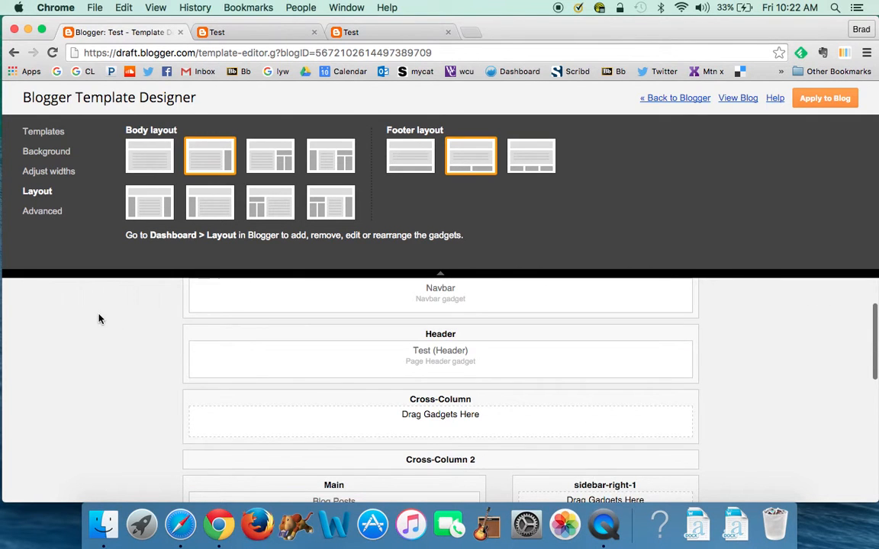
{"action": "scroll", "coordinate": [100, 319], "scroll_direction": "down", "scroll_amount": 3}
{"action": "scroll", "coordinate": [99, 313], "scroll_direction": "up", "scroll_amount": 4}
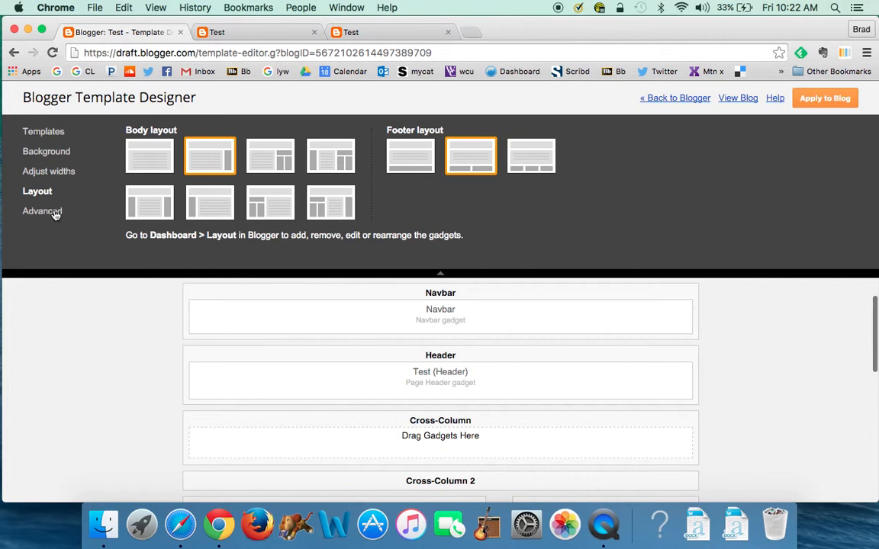
{"action": "left_click", "coordinate": [55, 213]}
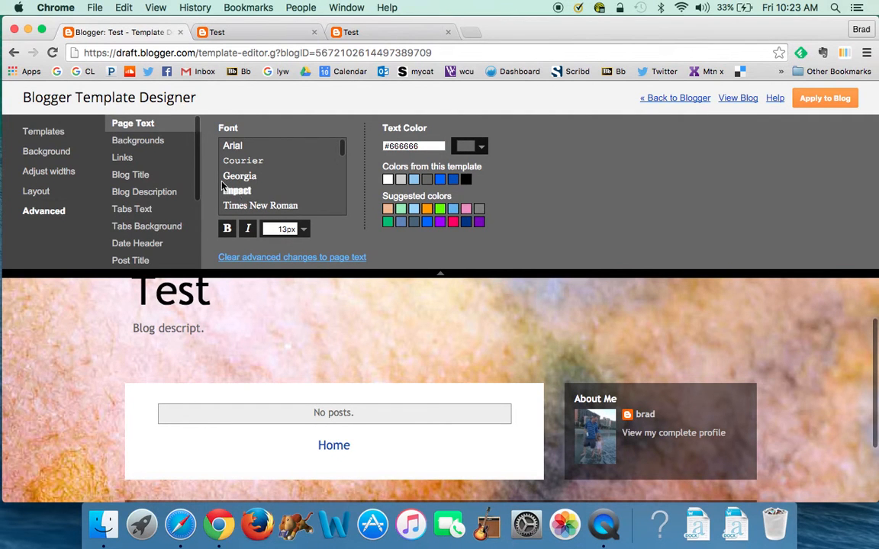
Make links red (#ff0064) and the blog description light green (#92ecb8), then apply to the blog
{"action": "left_click", "coordinate": [157, 139]}
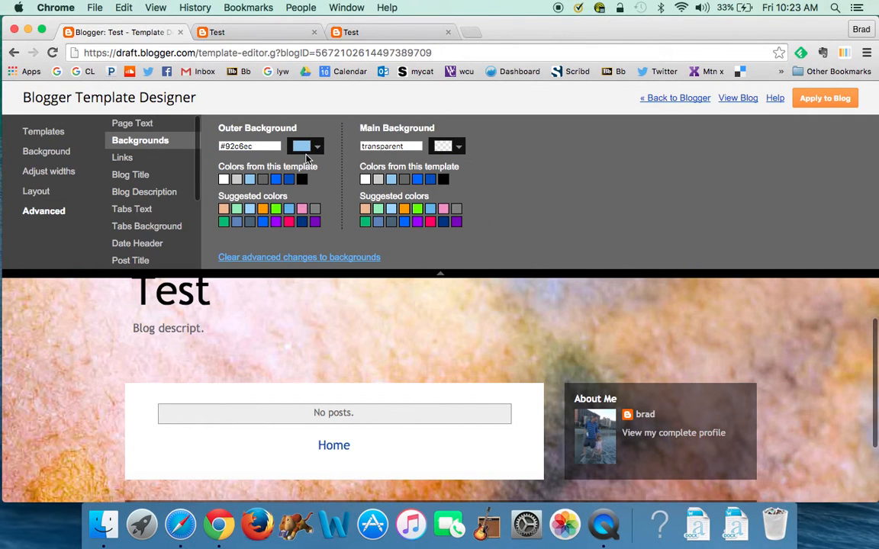
{"action": "left_click", "coordinate": [122, 157]}
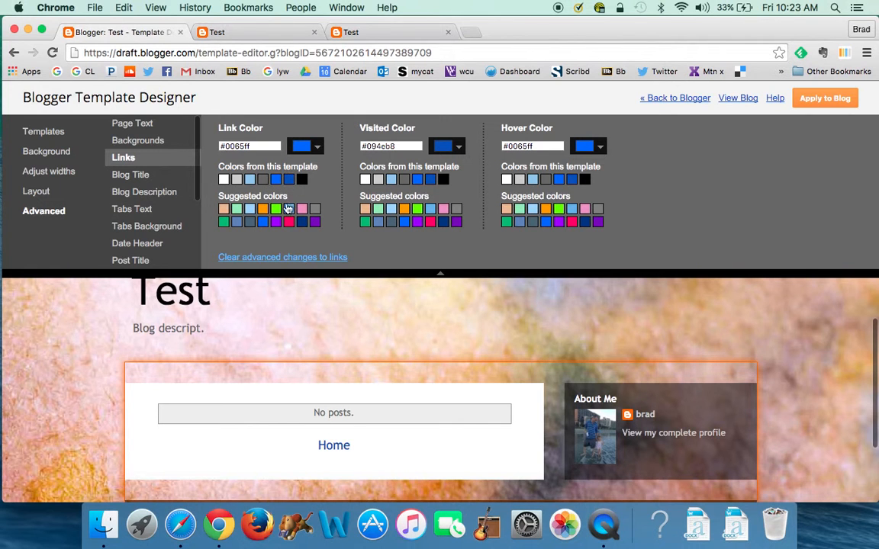
{"action": "left_click", "coordinate": [288, 221]}
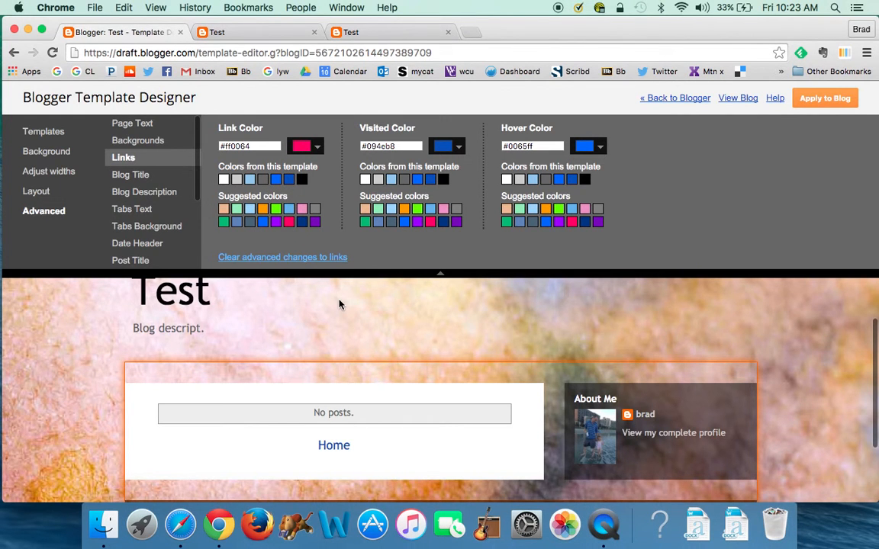
{"action": "scroll", "coordinate": [340, 305], "scroll_direction": "down", "scroll_amount": 3}
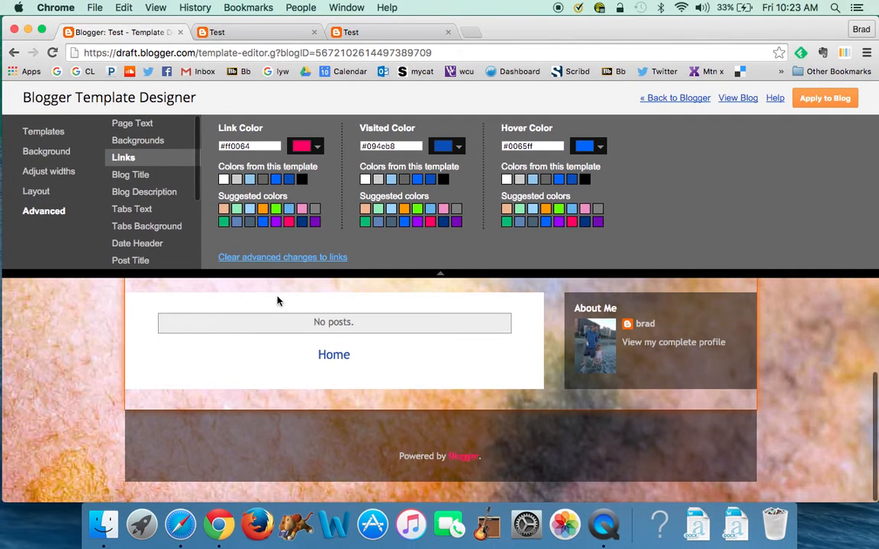
{"action": "left_click", "coordinate": [150, 193]}
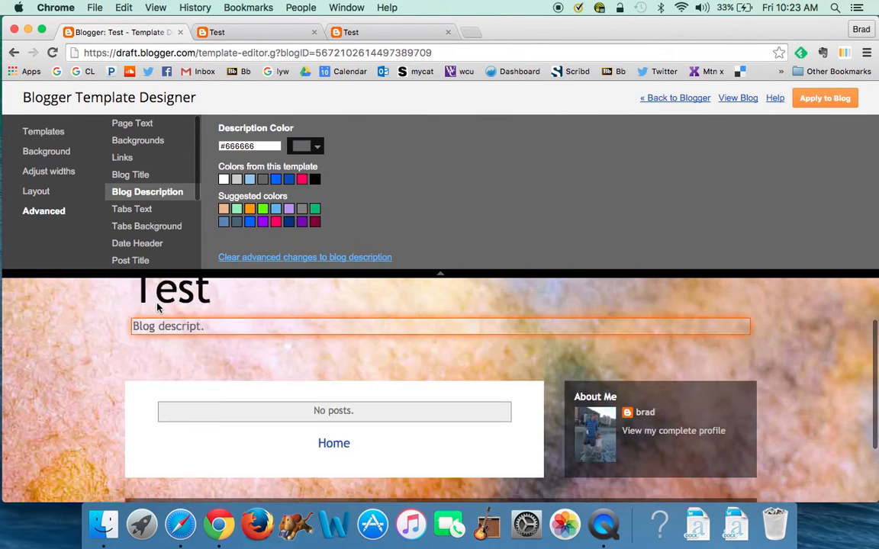
{"action": "left_click", "coordinate": [237, 209]}
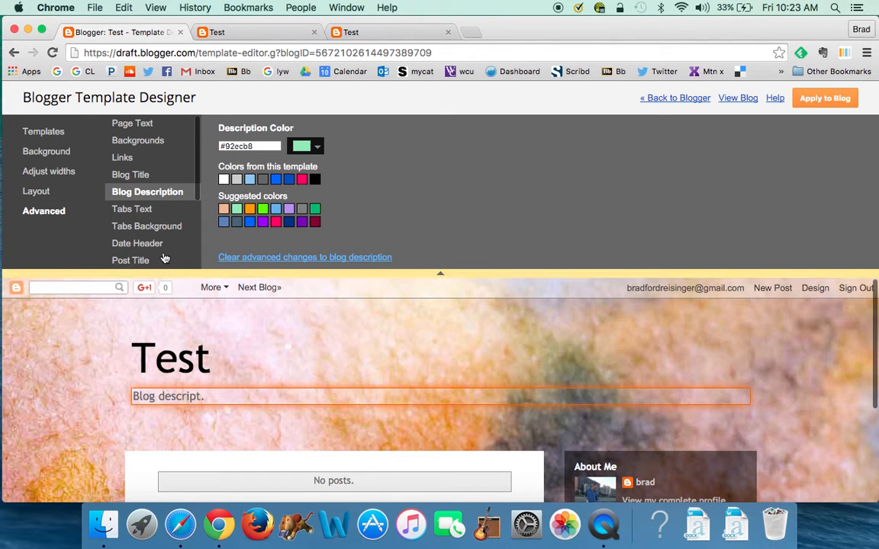
{"action": "scroll", "coordinate": [145, 221], "scroll_direction": "down", "scroll_amount": 5}
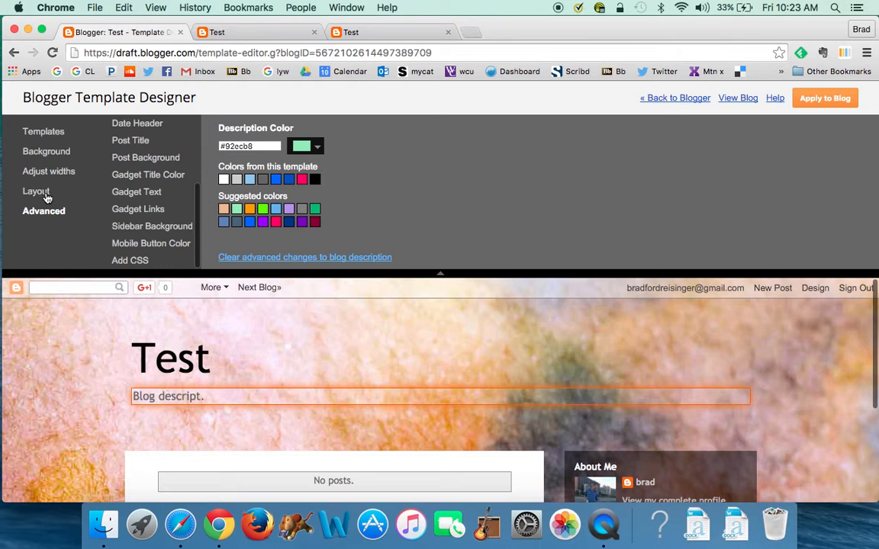
{"action": "left_click", "coordinate": [834, 102]}
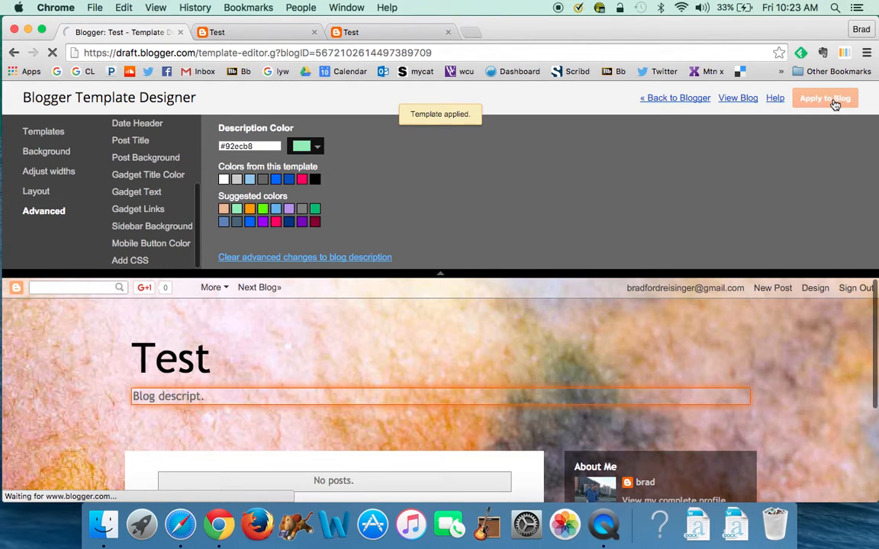
Go to the blog's Layout page and add a gadget to the Cross-Column section
{"action": "left_click", "coordinate": [664, 101]}
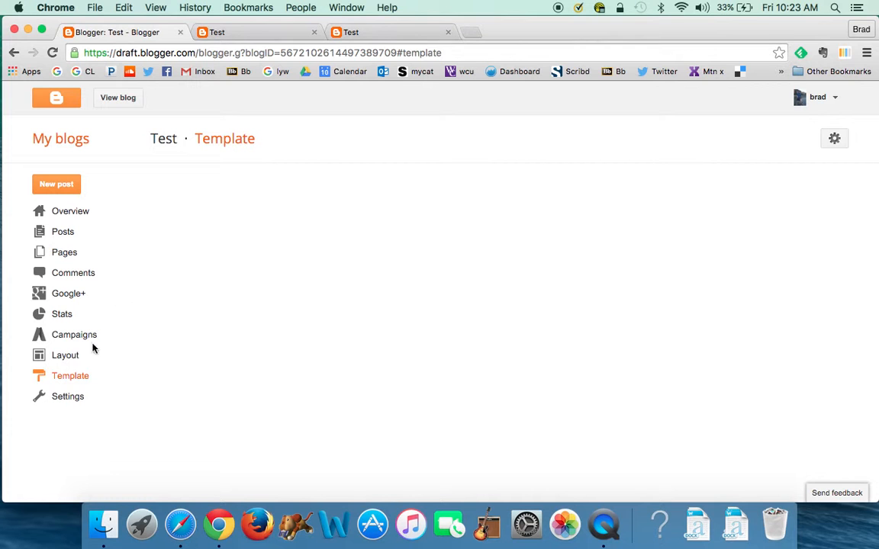
{"action": "left_click", "coordinate": [59, 360]}
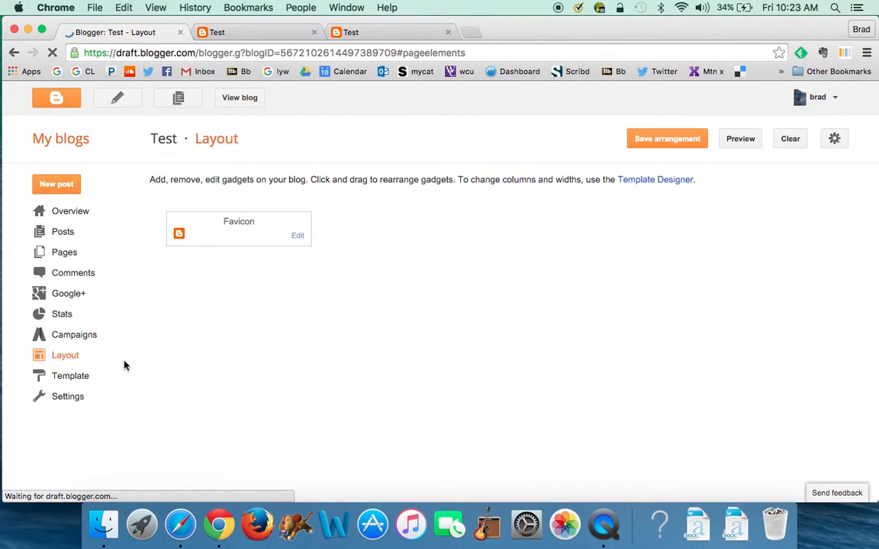
{"action": "scroll", "coordinate": [379, 371], "scroll_direction": "down", "scroll_amount": 1}
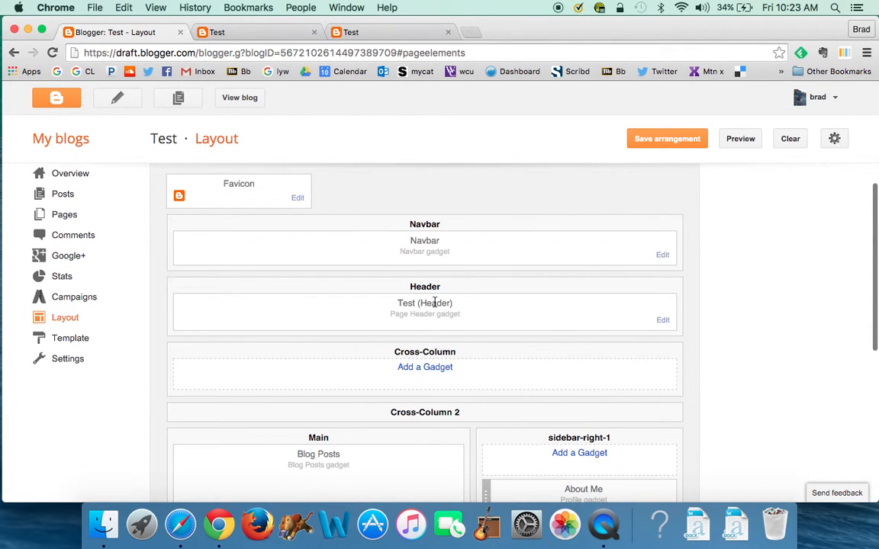
{"action": "left_click", "coordinate": [428, 368]}
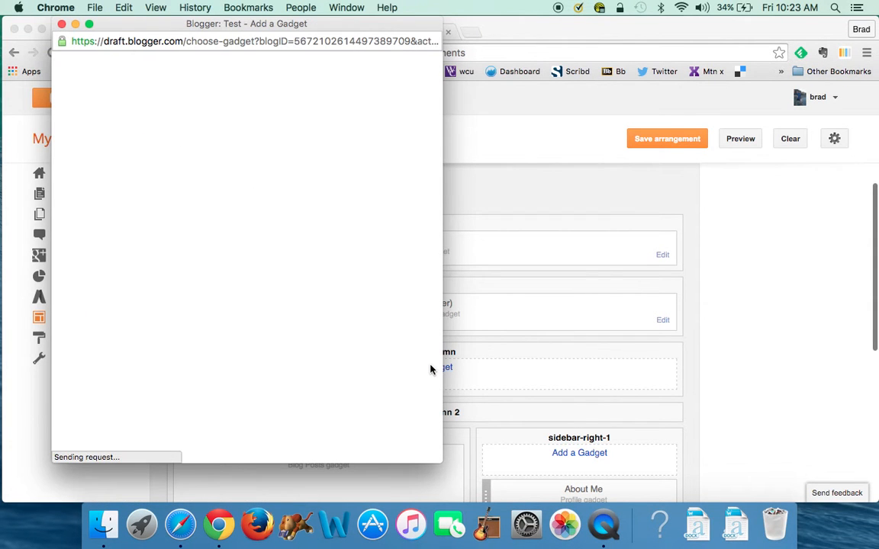
Add a Pages gadget listing Home and About Me and save it
{"action": "scroll", "coordinate": [320, 320], "scroll_direction": "down", "scroll_amount": 3}
{"action": "scroll", "coordinate": [320, 321], "scroll_direction": "down", "scroll_amount": 10}
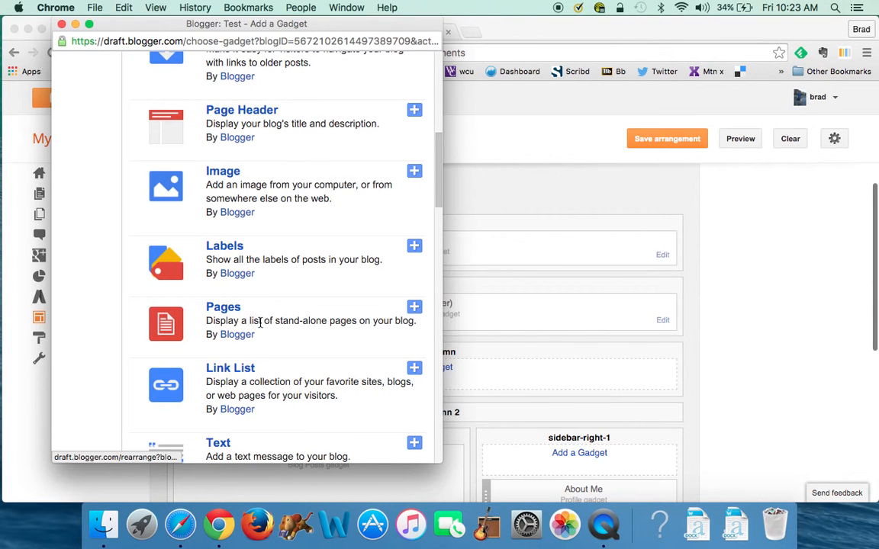
{"action": "left_click", "coordinate": [416, 309]}
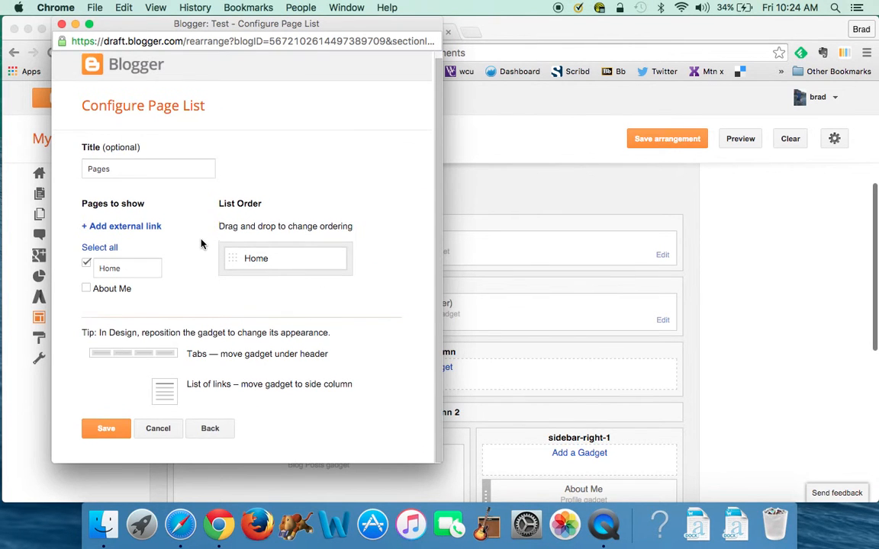
{"action": "left_click", "coordinate": [86, 264]}
{"action": "left_click", "coordinate": [87, 265]}
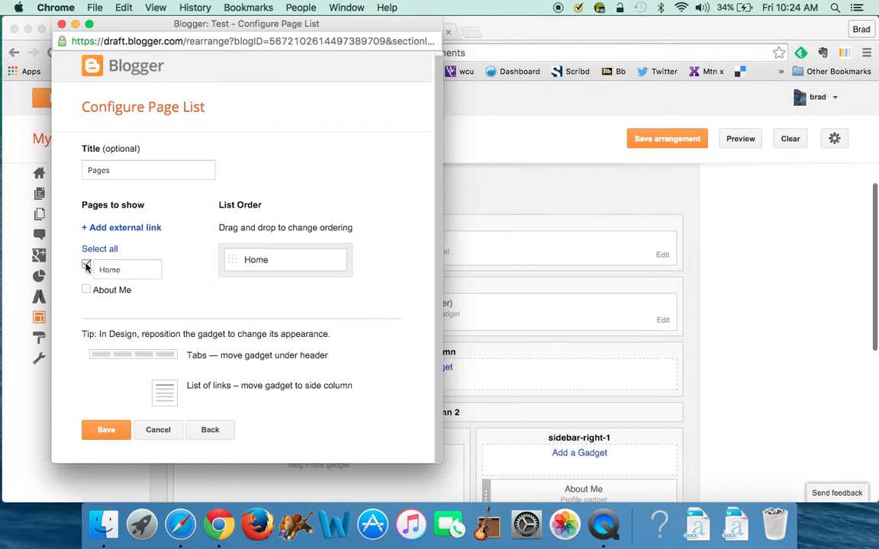
{"action": "left_click", "coordinate": [86, 289]}
{"action": "scroll", "coordinate": [306, 329], "scroll_direction": "down", "scroll_amount": 1}
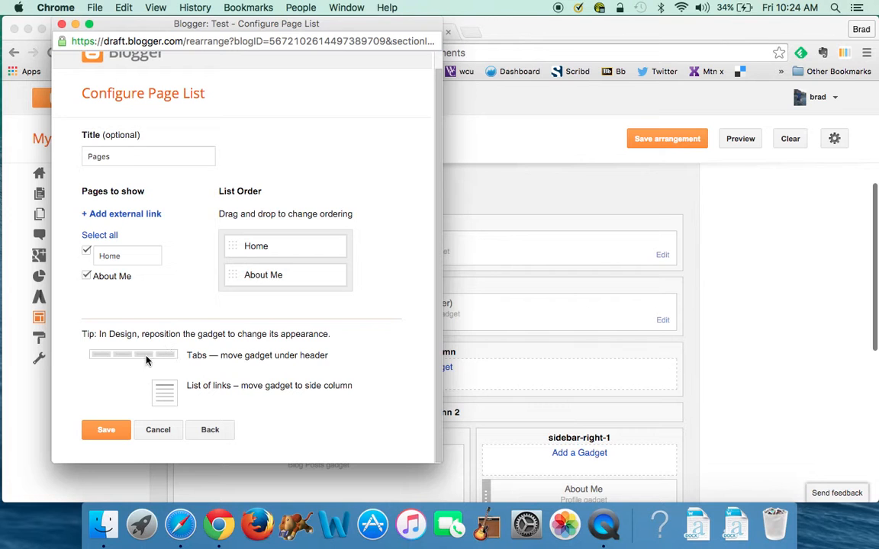
{"action": "left_click", "coordinate": [107, 431]}
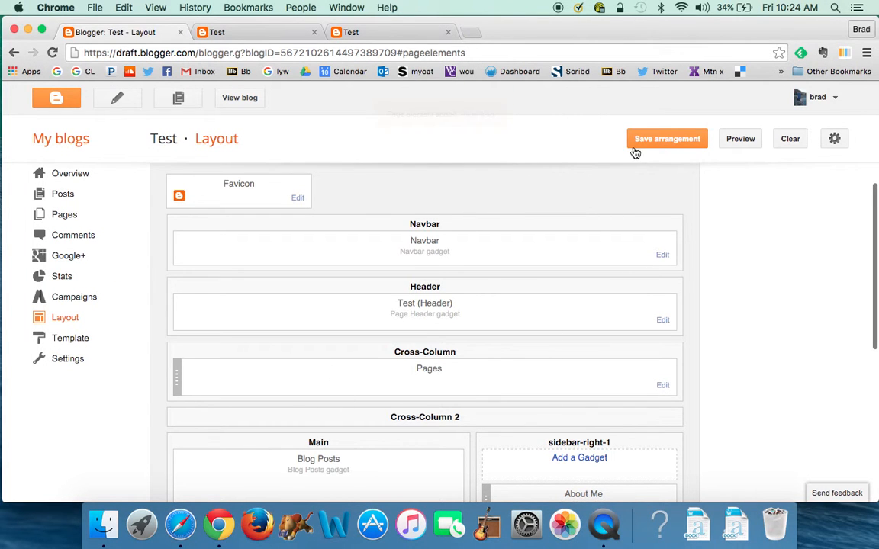
Save the layout arrangement and check the About Me and Home tabs on the live blog
{"action": "left_click", "coordinate": [668, 142]}
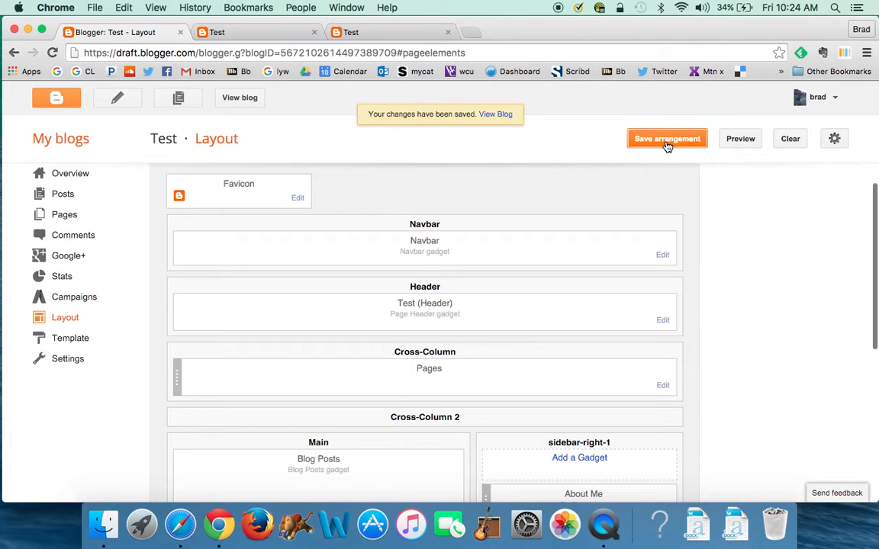
{"action": "left_click", "coordinate": [505, 115]}
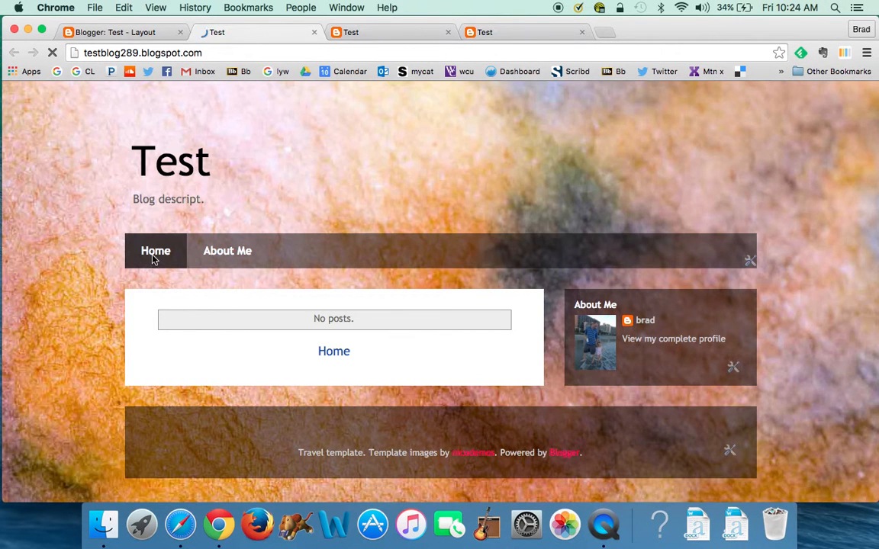
{"action": "left_click", "coordinate": [231, 257]}
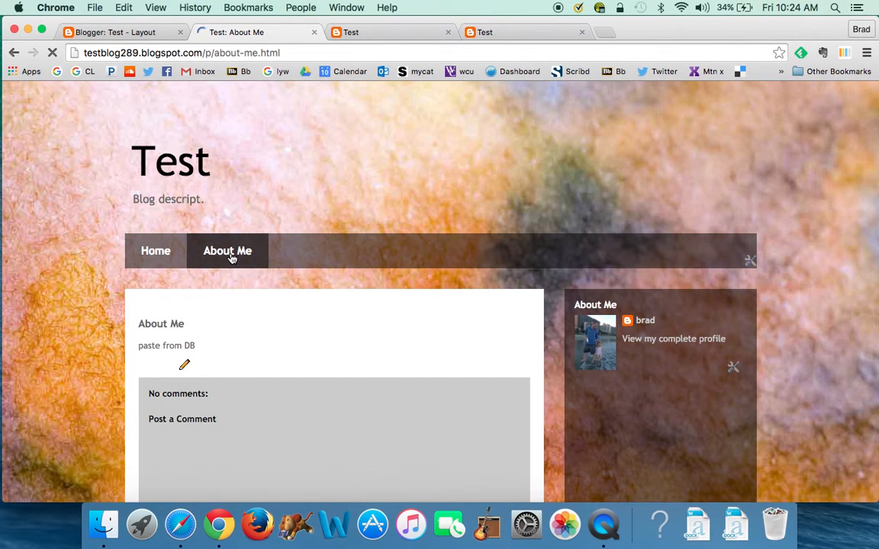
{"action": "scroll", "coordinate": [231, 258], "scroll_direction": "down", "scroll_amount": 3}
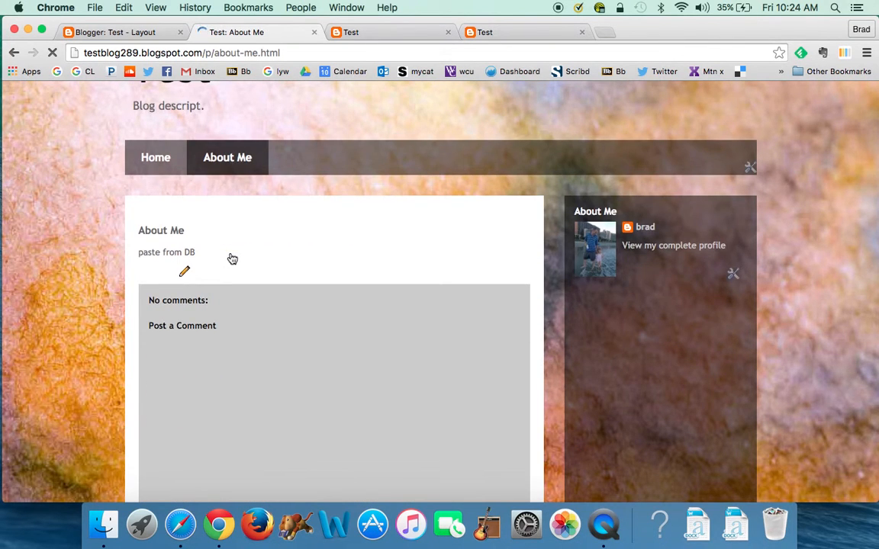
{"action": "scroll", "coordinate": [231, 257], "scroll_direction": "up", "scroll_amount": 3}
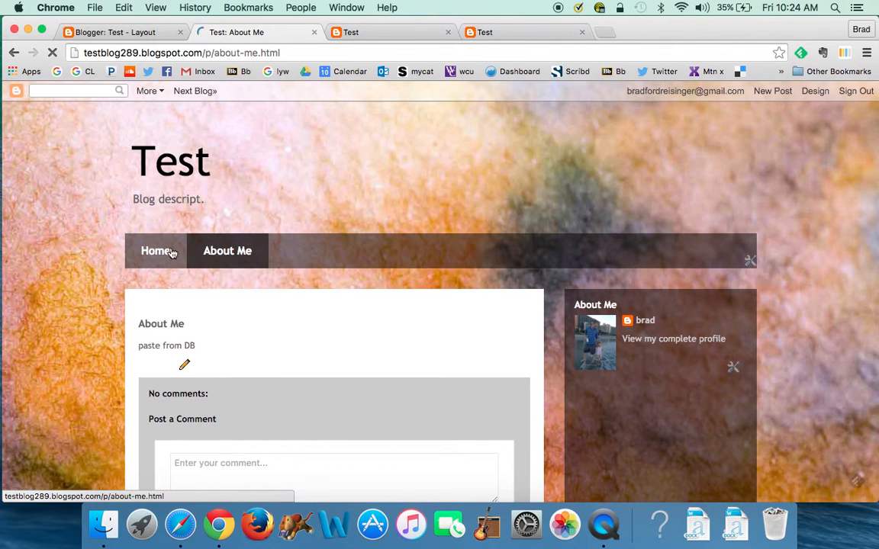
{"action": "left_click", "coordinate": [156, 252]}
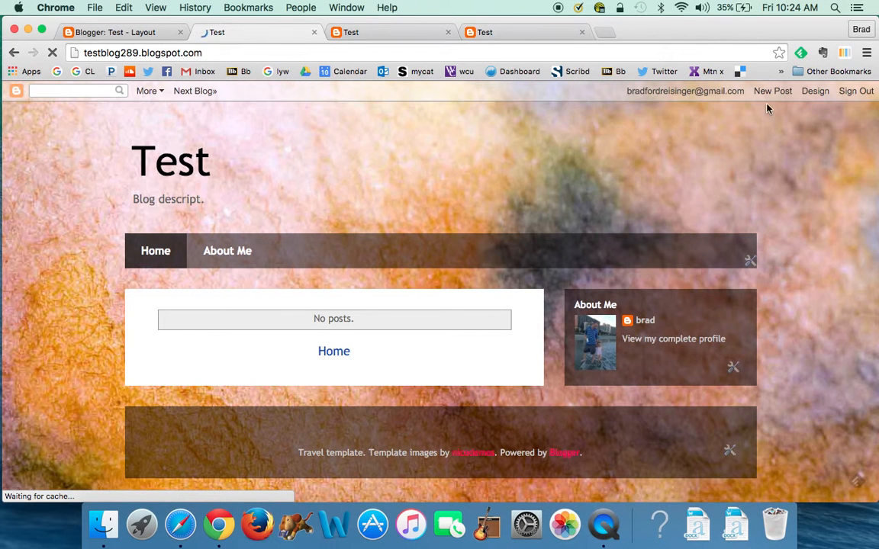
{"action": "left_click", "coordinate": [774, 93]}
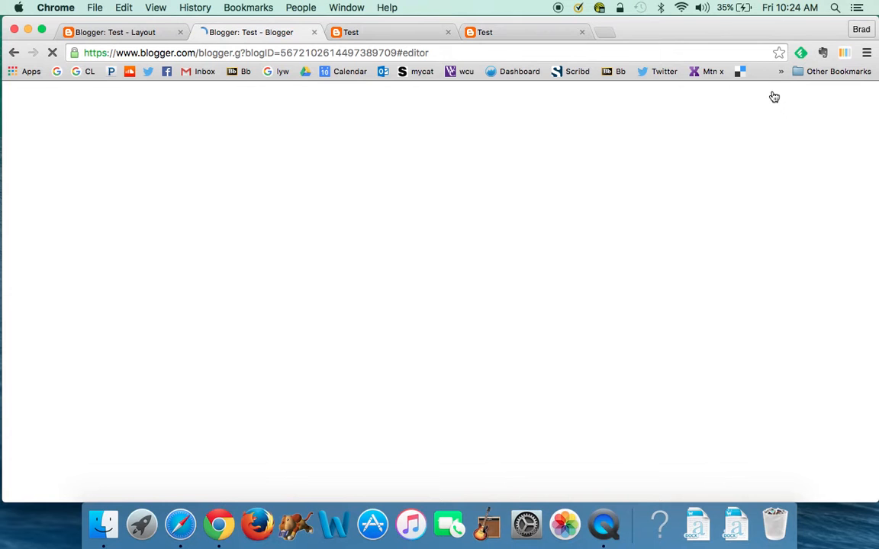
Start a new post from the dashboard and close the extra live-blog tabs
{"action": "left_click", "coordinate": [134, 34]}
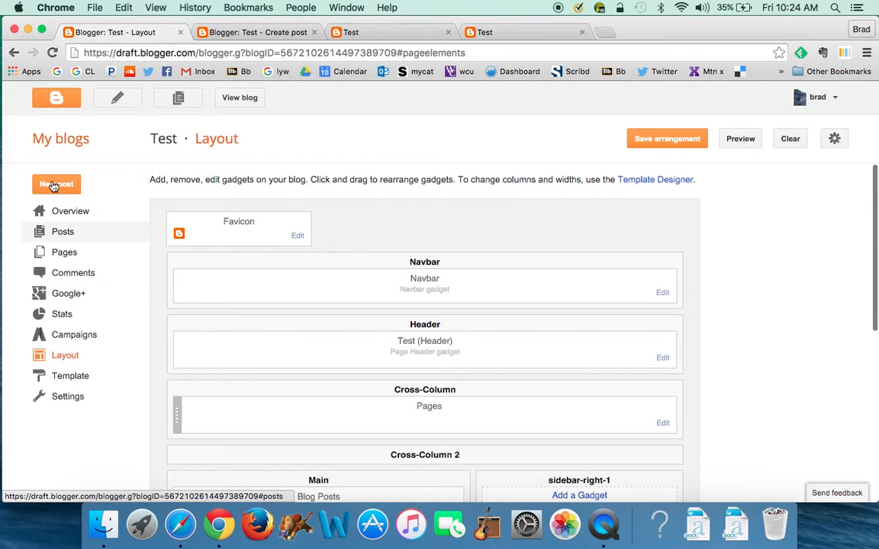
{"action": "left_click", "coordinate": [53, 186]}
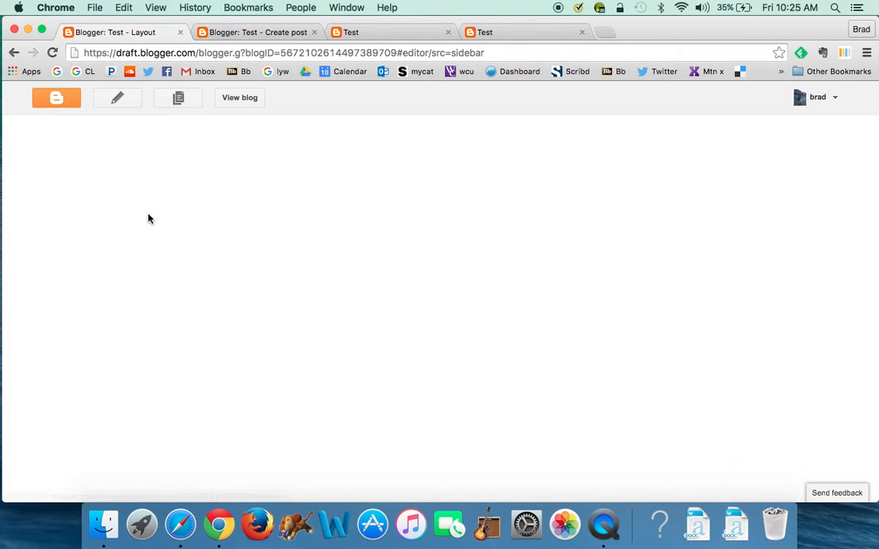
{"action": "left_click", "coordinate": [374, 32]}
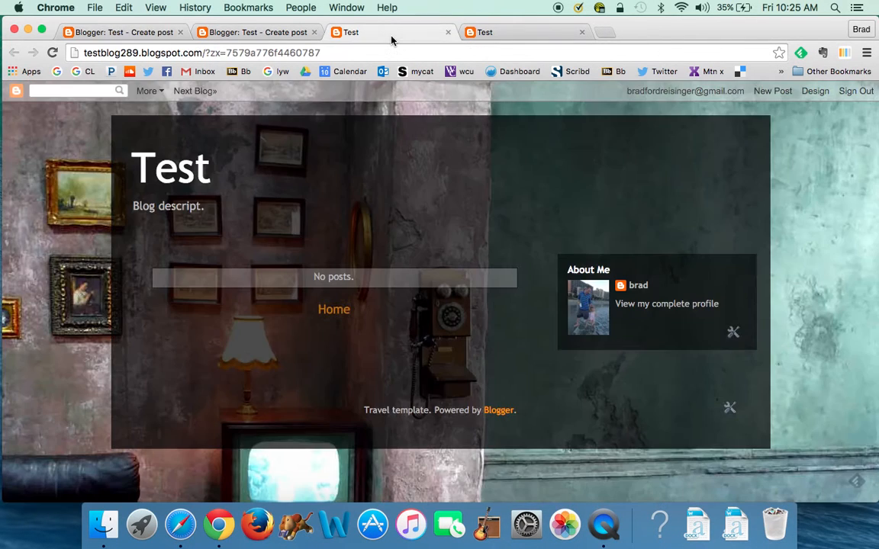
{"action": "left_click", "coordinate": [448, 32]}
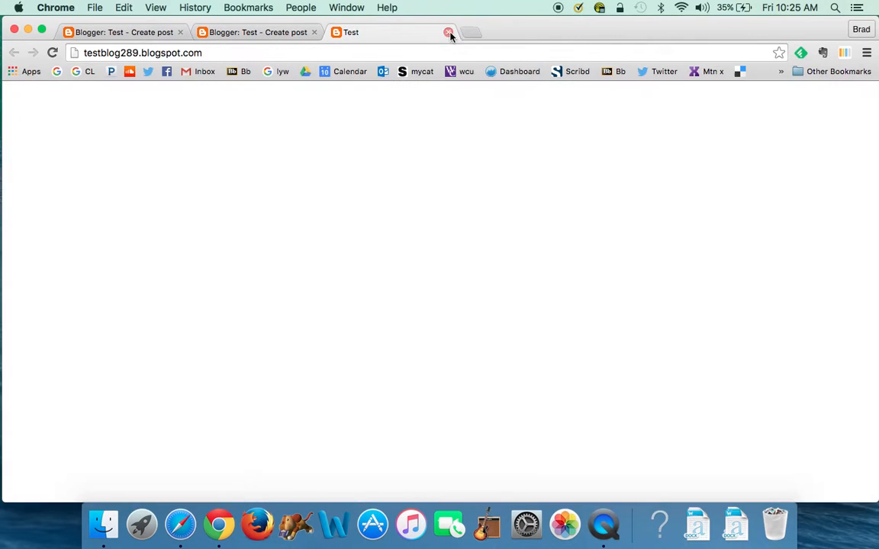
{"action": "left_click", "coordinate": [447, 33]}
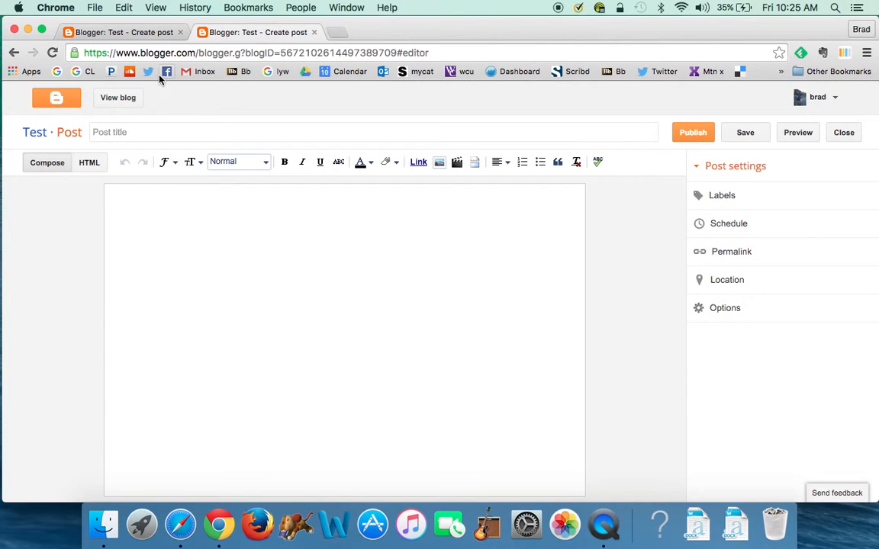
Title the post 'Annotated Bibliography', write 'paste from DB' as its body, and publish it
{"action": "left_click", "coordinate": [108, 132]}
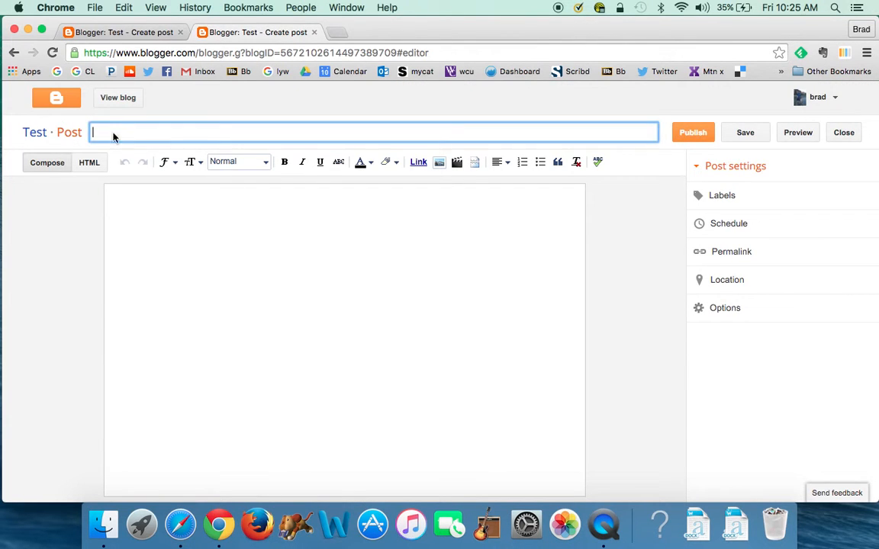
{"action": "type", "text": "Annotated Biblio"}
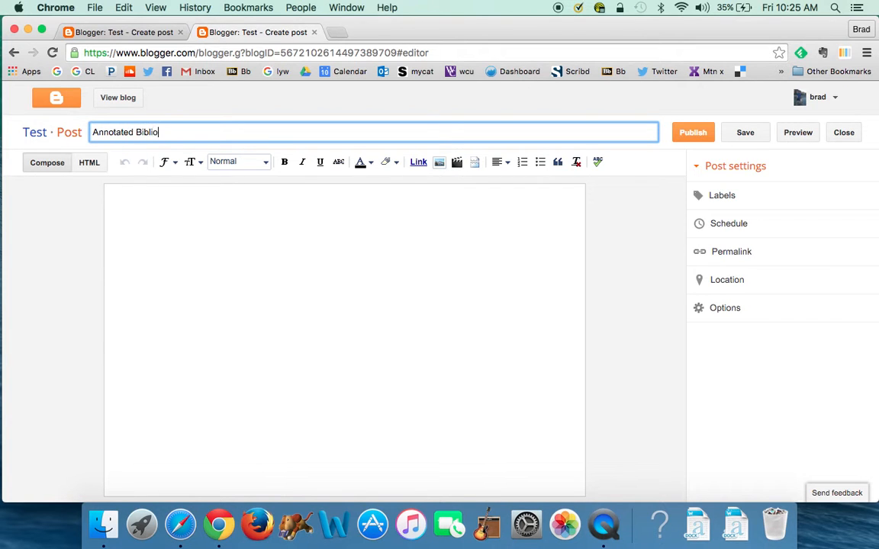
{"action": "type", "text": "graphy"}
{"action": "left_click", "coordinate": [194, 264]}
{"action": "type", "text": "patc"}
{"action": "key", "text": "BackSpace"}
{"action": "key", "text": "BackSpace"}
{"action": "type", "text": "ste from "}
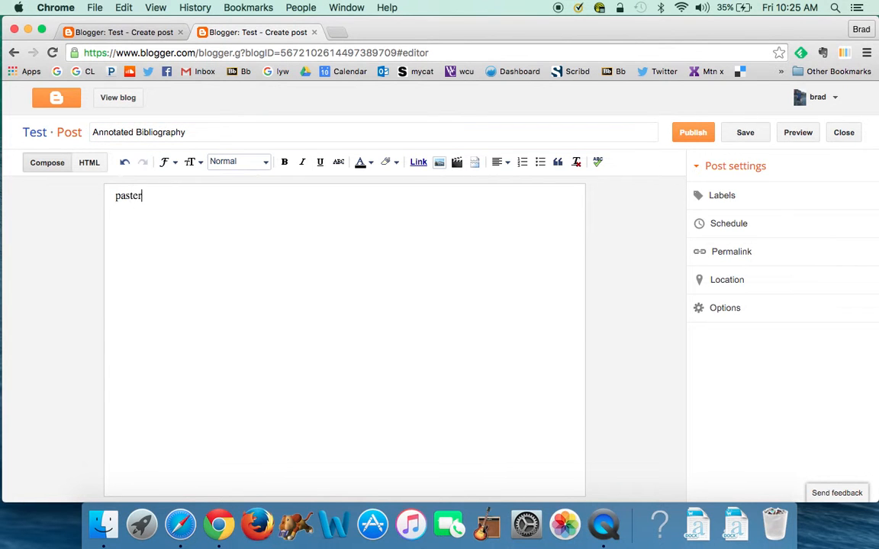
{"action": "type", "text": "DB"}
{"action": "left_click", "coordinate": [691, 137]}
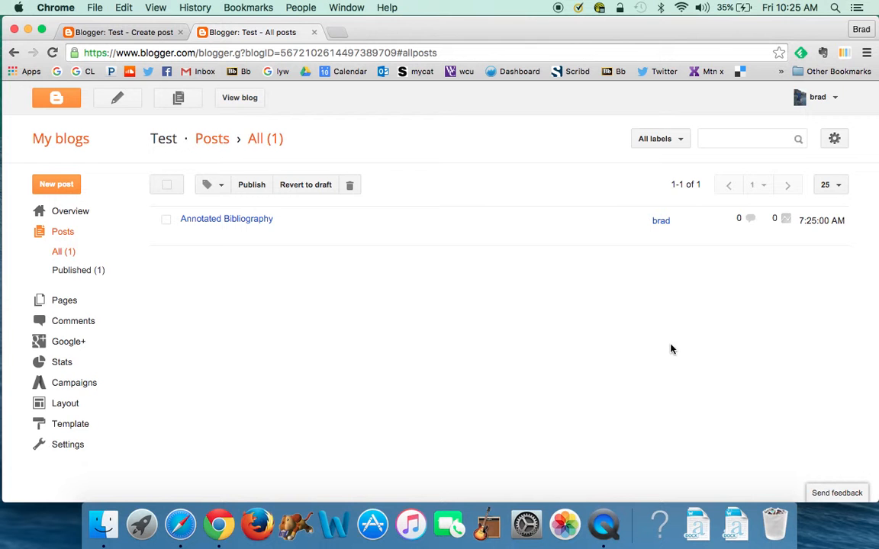
View the live blog and confirm the Annotated Bibliography post appears on its home page
{"action": "left_click", "coordinate": [239, 99]}
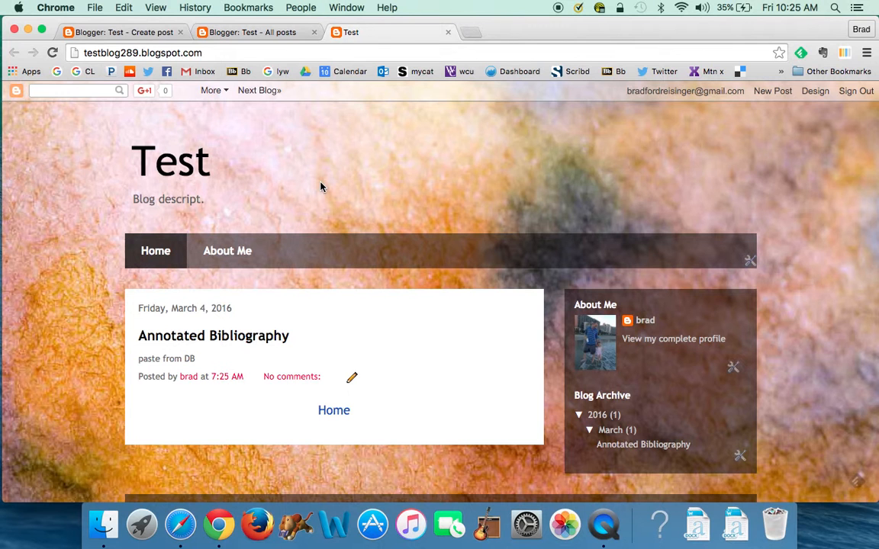
{"action": "scroll", "coordinate": [427, 347], "scroll_direction": "down", "scroll_amount": 3}
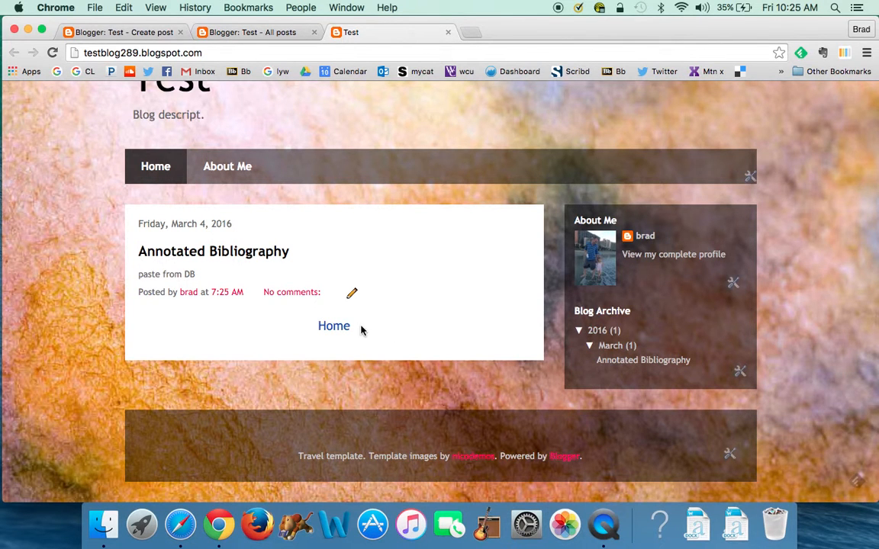
{"action": "left_click", "coordinate": [335, 328]}
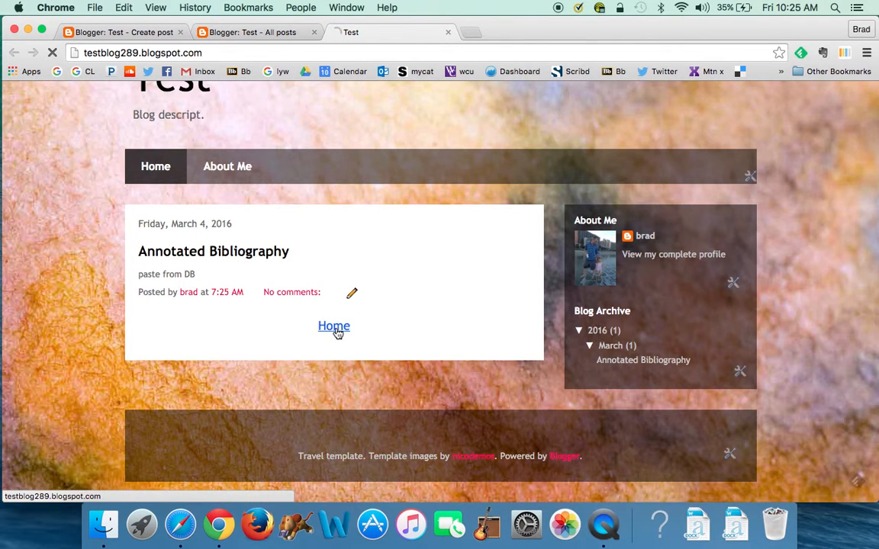